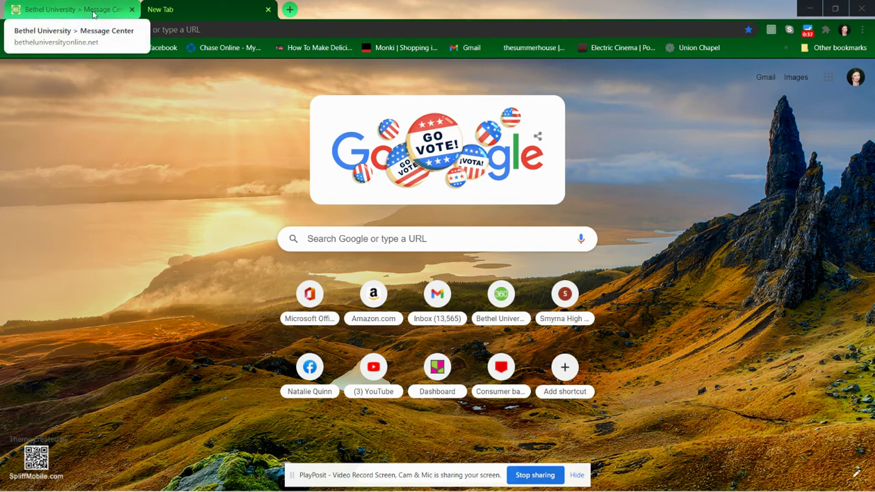
# Search Google for 'tennessee electronic library' in a new tab and open the tntel.info home page.
pyautogui.click(289, 9)
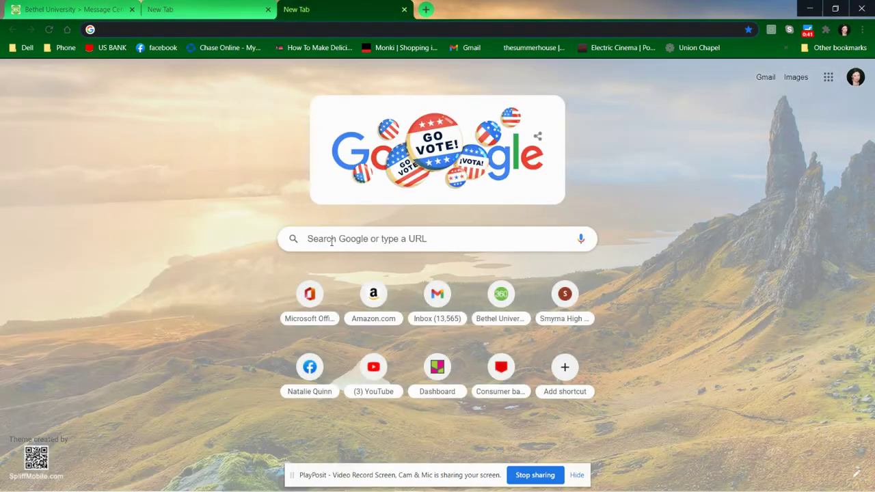
pyautogui.click(331, 241)
pyautogui.write('tenn')
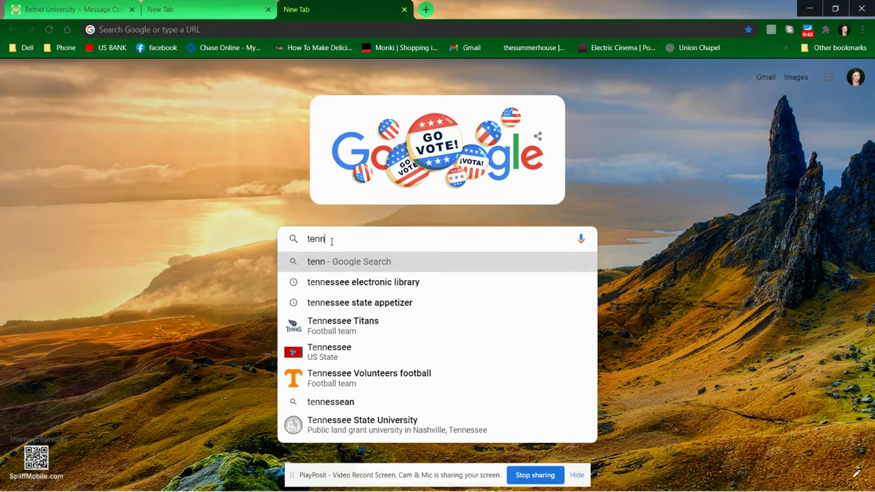
pyautogui.press('Down')
pyautogui.press('Return')
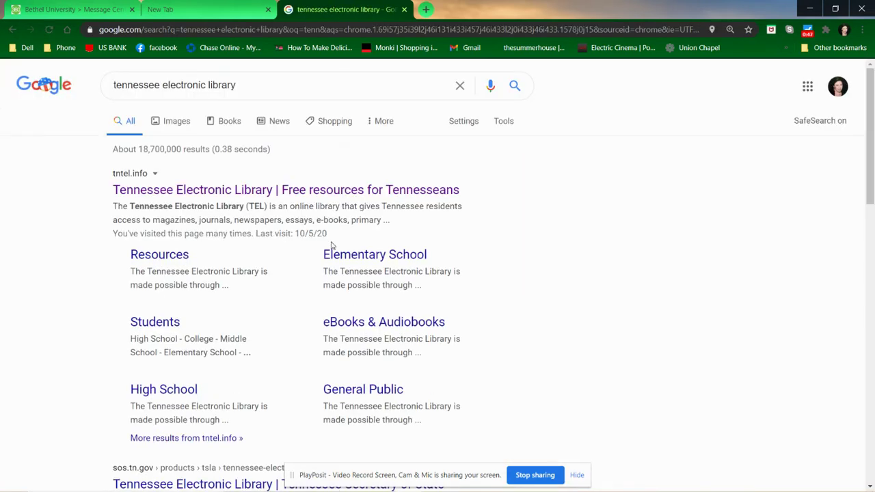
pyautogui.click(331, 191)
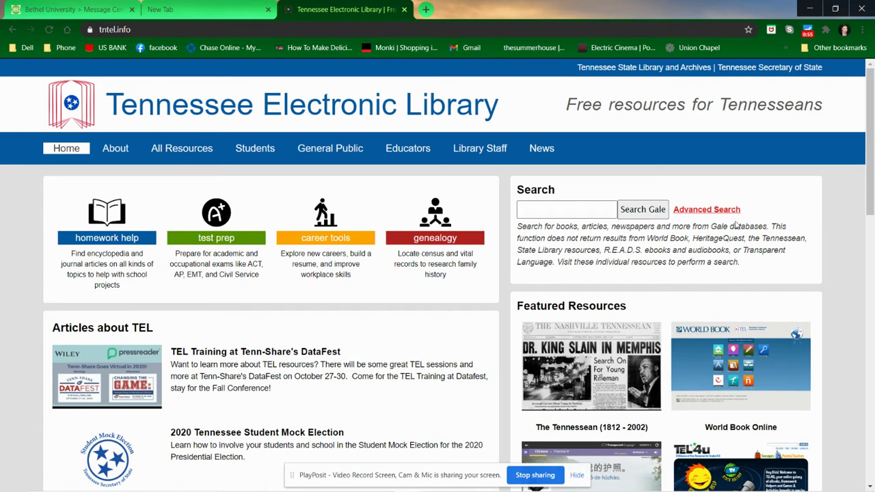
# Search the Gale databases for 'great danes' and browse the 3,637 magazine results.
pyautogui.click(590, 210)
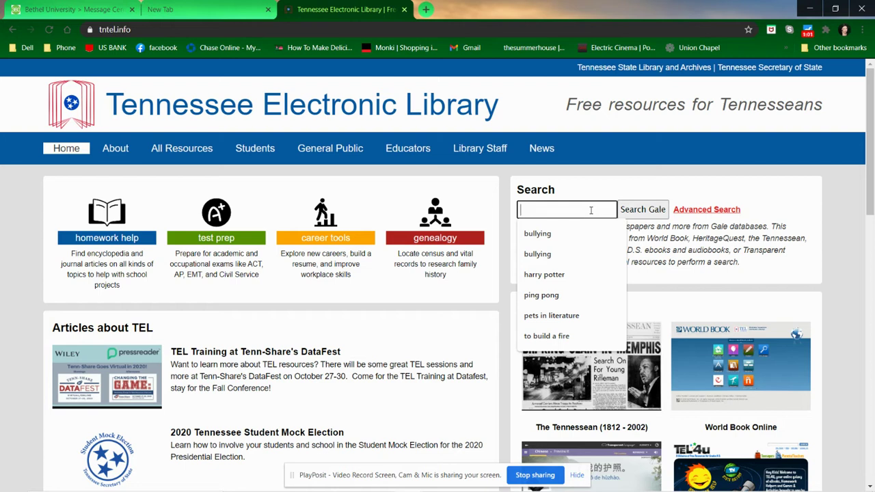
pyautogui.write('great depre')
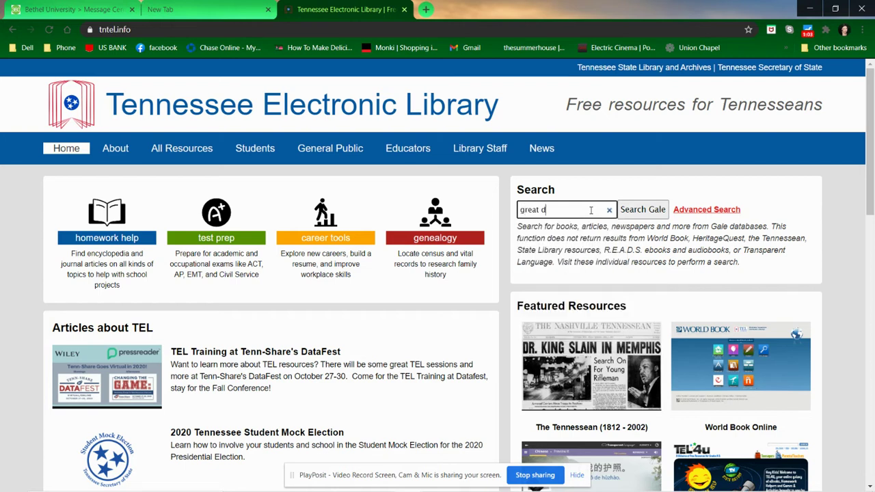
pyautogui.press('Return')
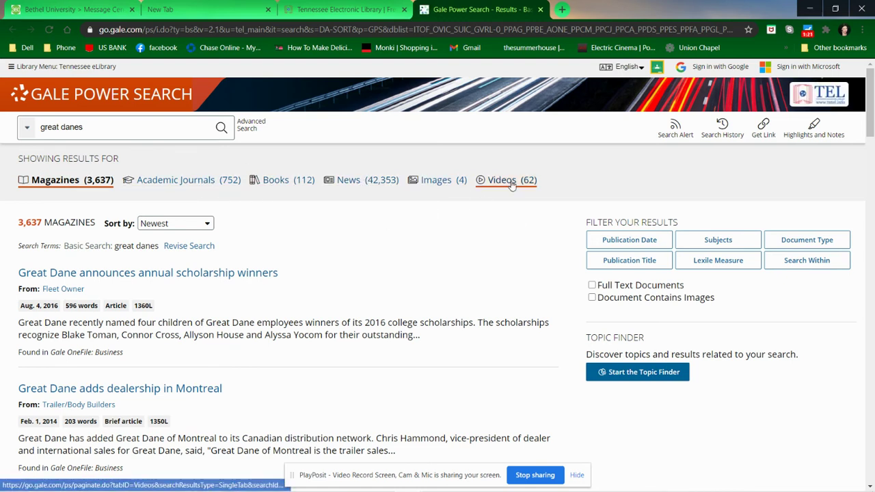
pyautogui.scroll(-1, 232, 316)
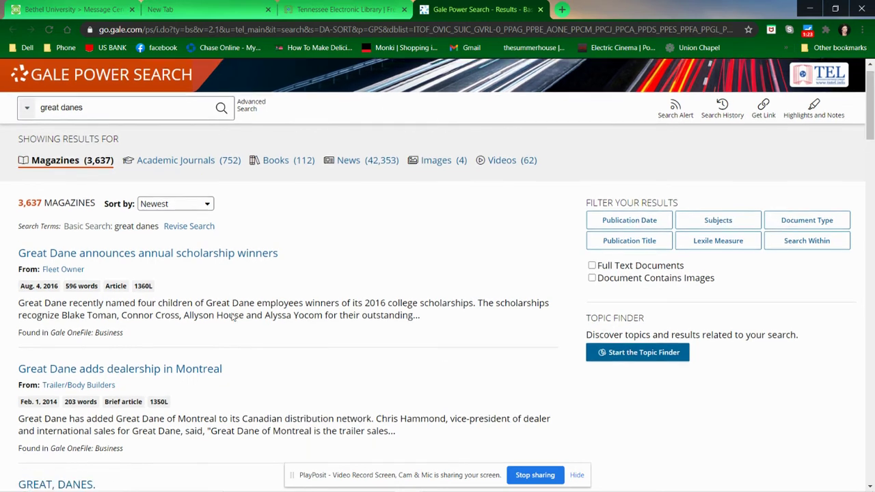
pyautogui.scroll(-1, 232, 316)
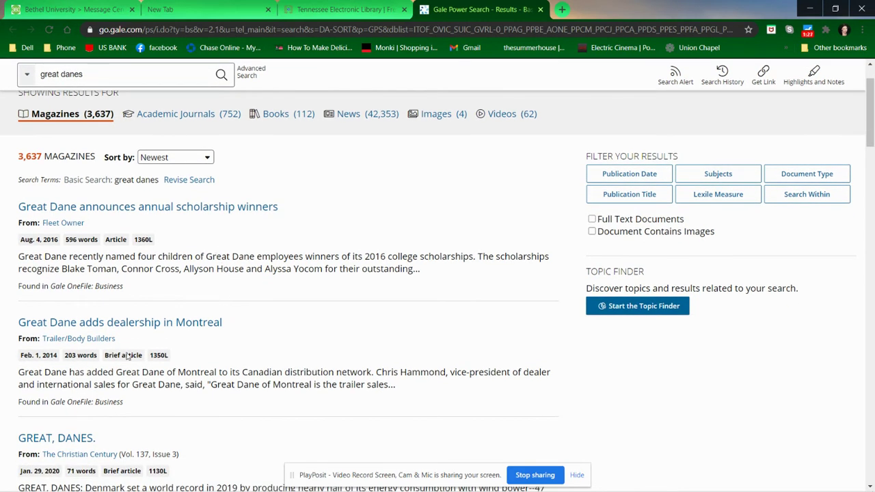
pyautogui.scroll(-1, 192, 432)
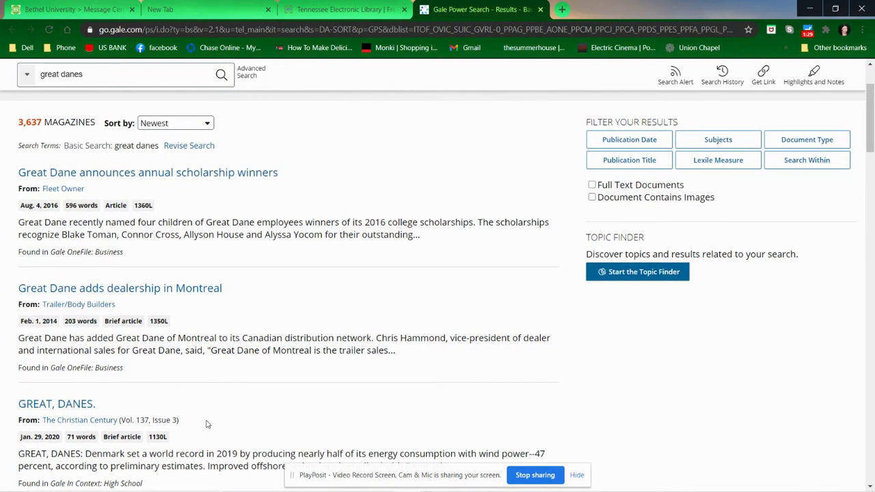
pyautogui.scroll(-3, 326, 390)
pyautogui.scroll(-9, 329, 391)
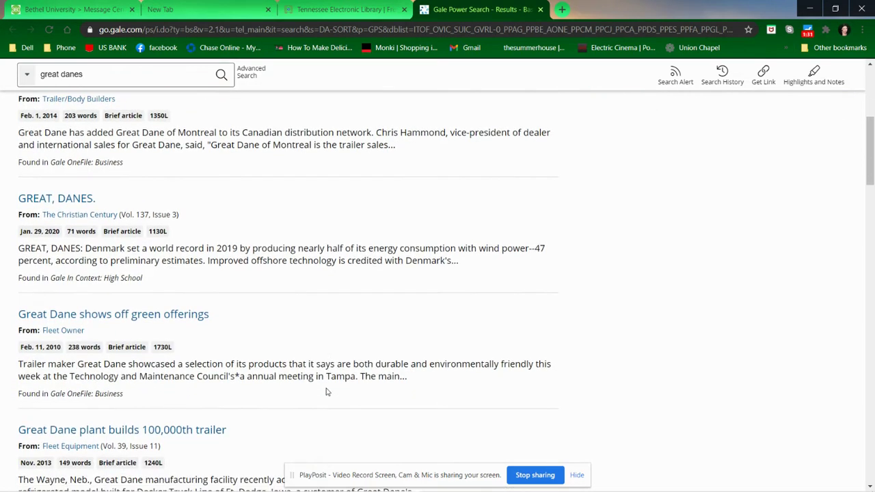
pyautogui.scroll(-4, 326, 391)
pyautogui.scroll(18, 326, 390)
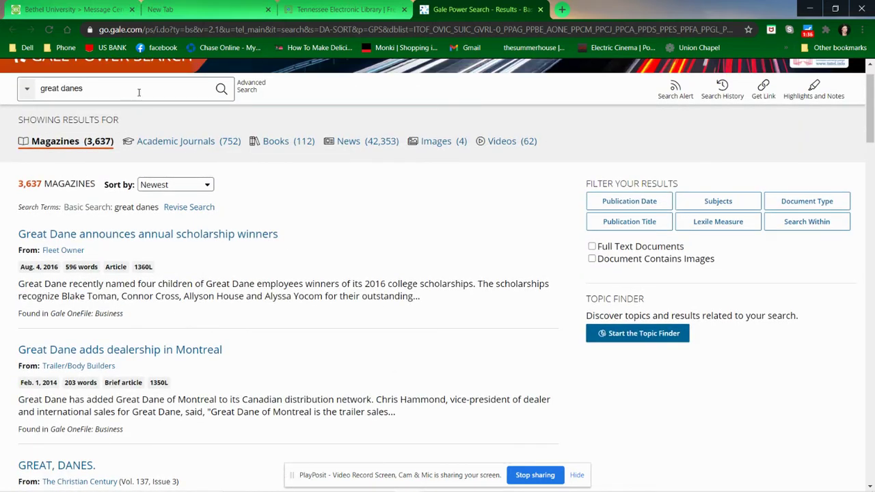
# Refine the Gale search query to 'great danes dogs' and look over the results.
pyautogui.click(140, 93)
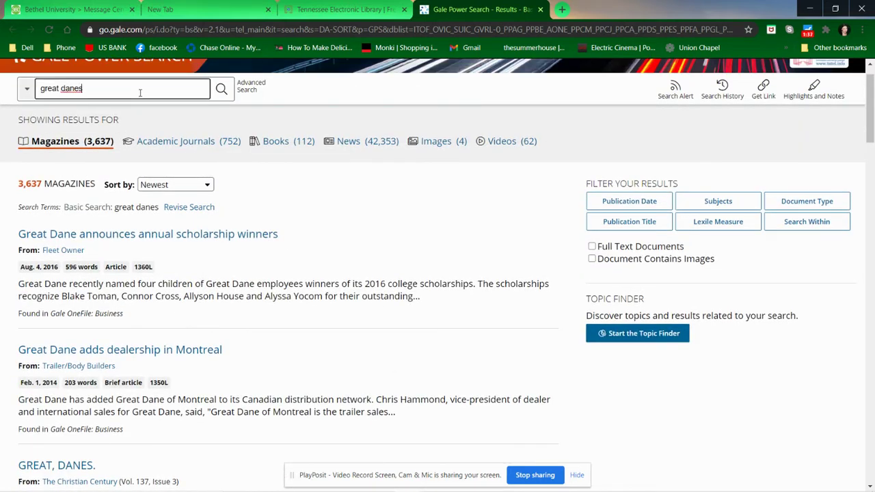
pyautogui.write('dogs')
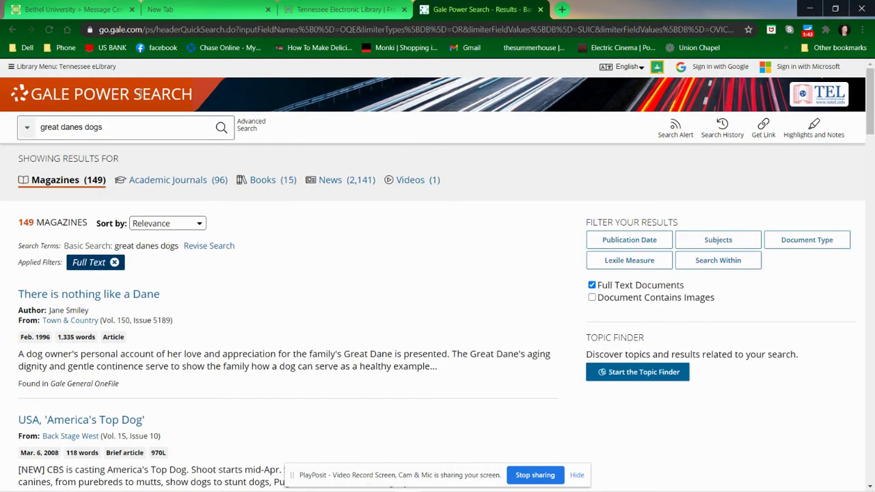
pyautogui.scroll(-2, 194, 312)
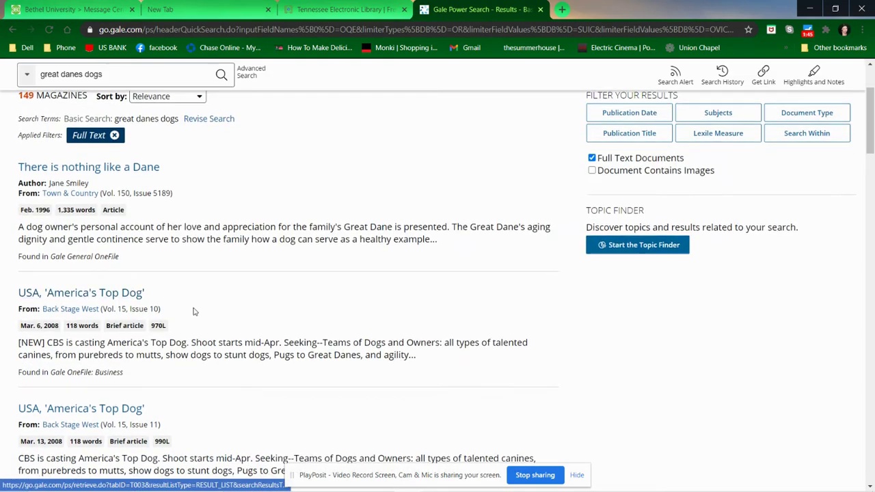
pyautogui.scroll(-5, 215, 355)
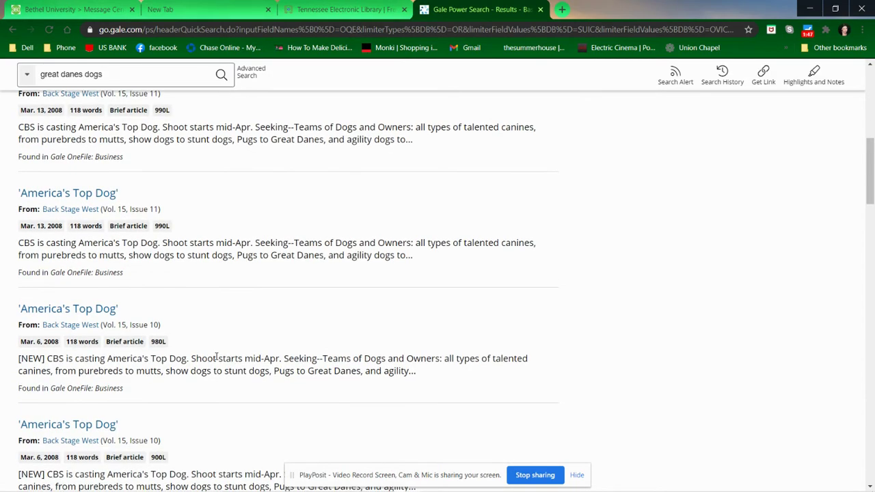
pyautogui.scroll(5, 216, 357)
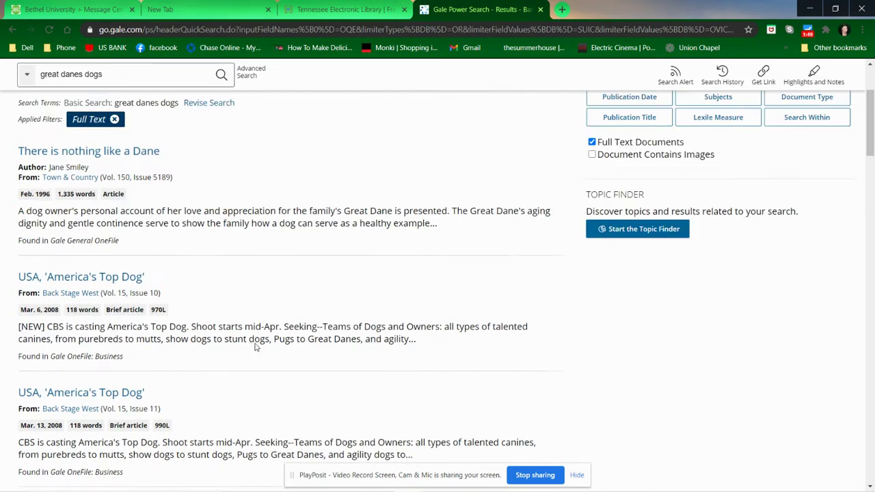
pyautogui.scroll(2, 256, 347)
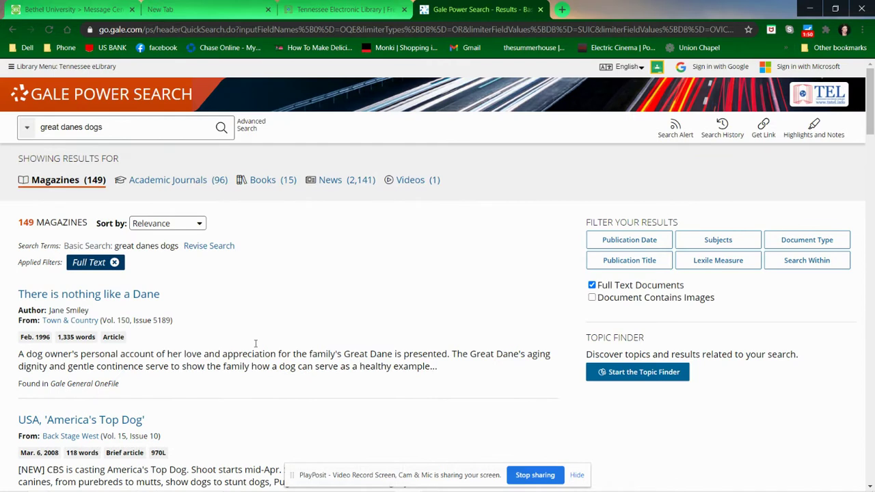
# Switch to Academic Journals results and open 'Two record-setting dogs pass away'.
pyautogui.click(189, 181)
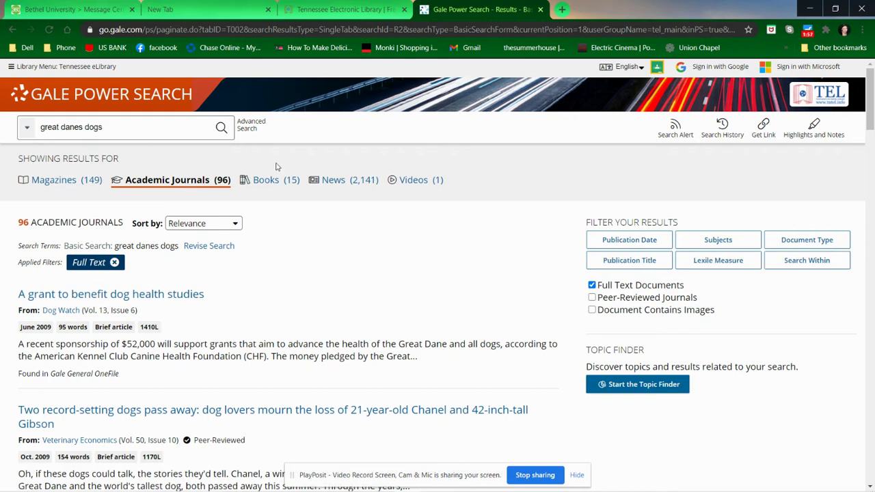
pyautogui.scroll(-1, 278, 286)
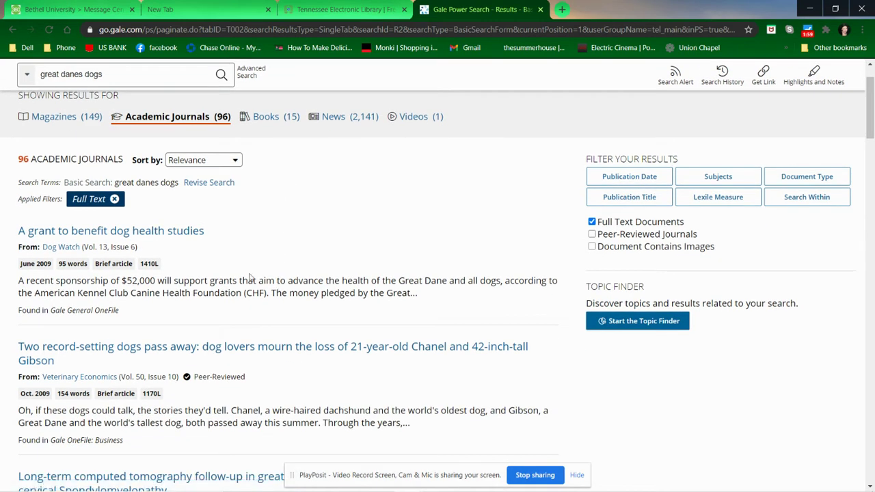
pyautogui.scroll(-2, 174, 233)
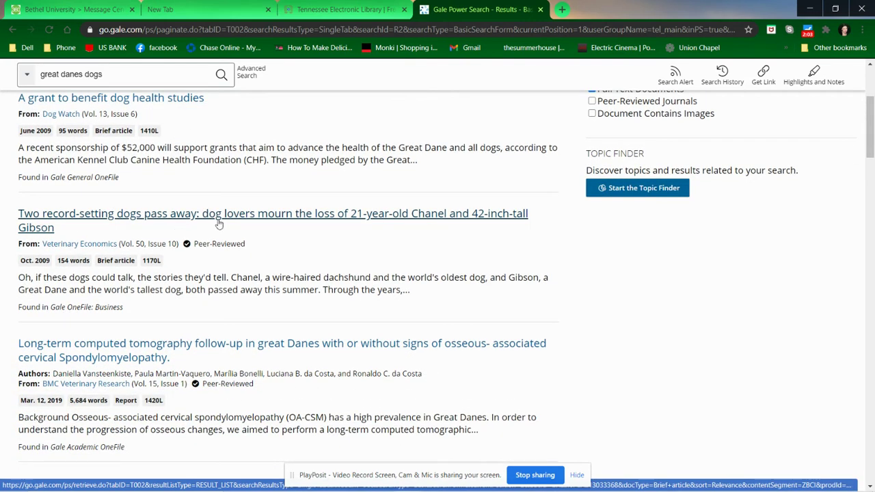
pyautogui.scroll(-1, 334, 234)
pyautogui.scroll(-1, 334, 234)
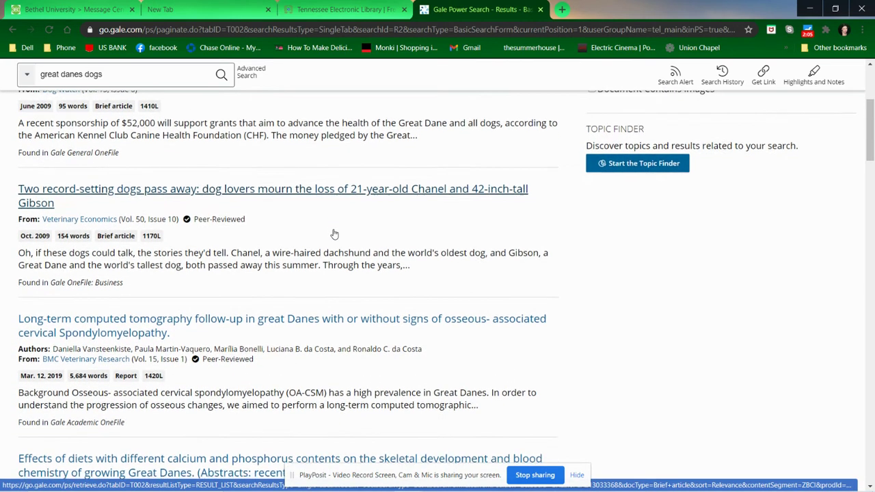
pyautogui.scroll(-2, 265, 268)
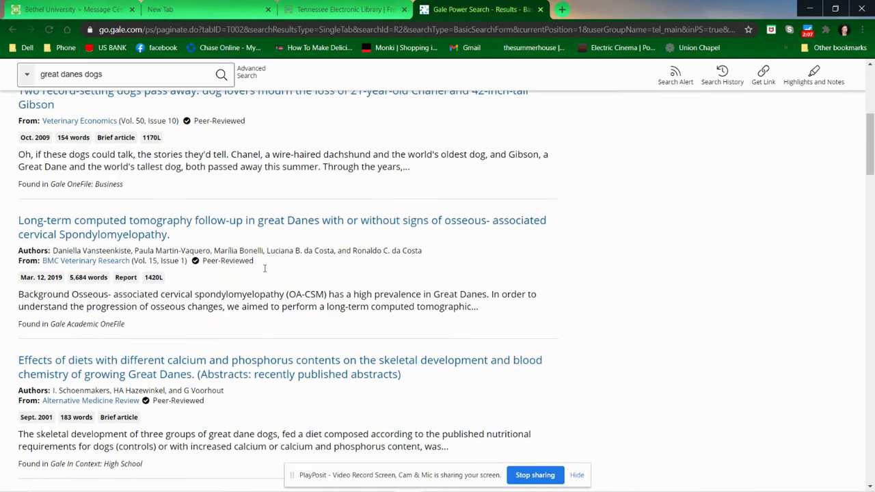
pyautogui.scroll(-1, 265, 272)
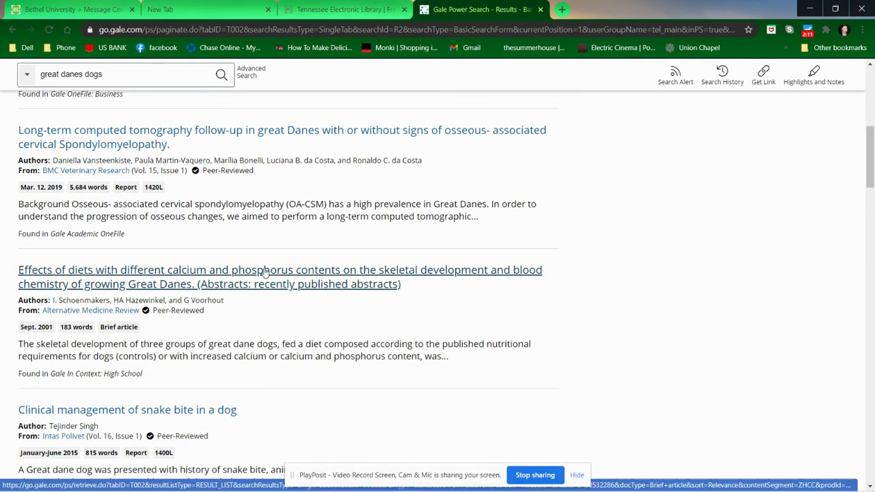
pyautogui.scroll(-1, 266, 272)
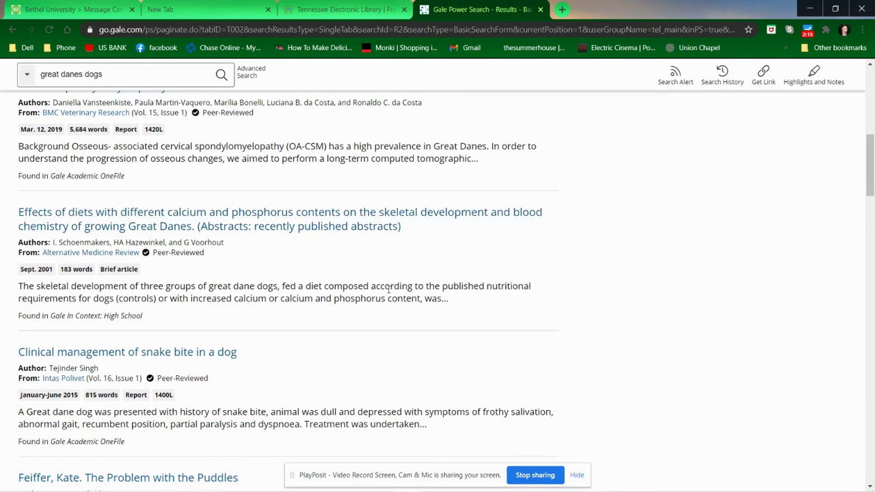
pyautogui.scroll(-2, 382, 287)
pyautogui.scroll(-3, 388, 290)
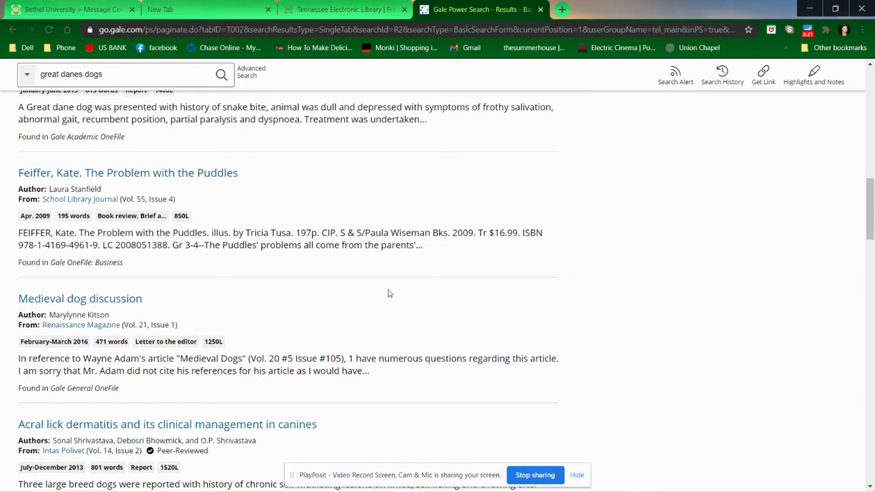
pyautogui.scroll(-1, 408, 248)
pyautogui.scroll(7, 408, 250)
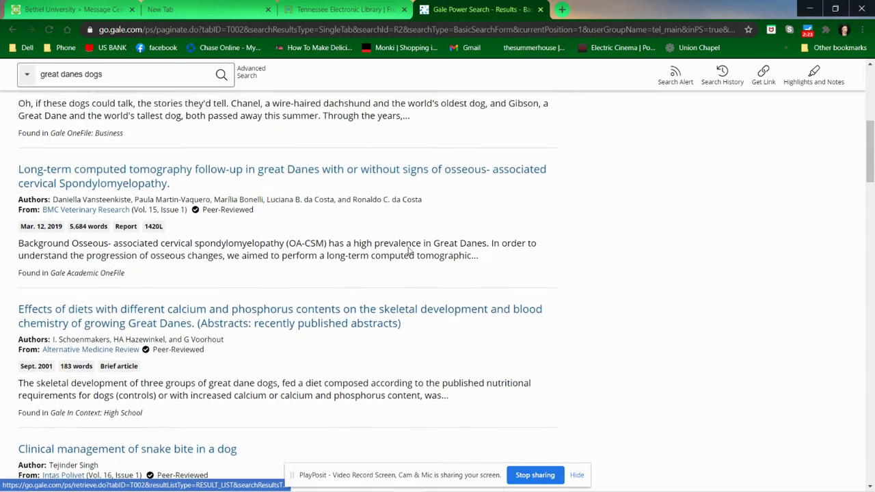
pyautogui.scroll(4, 408, 251)
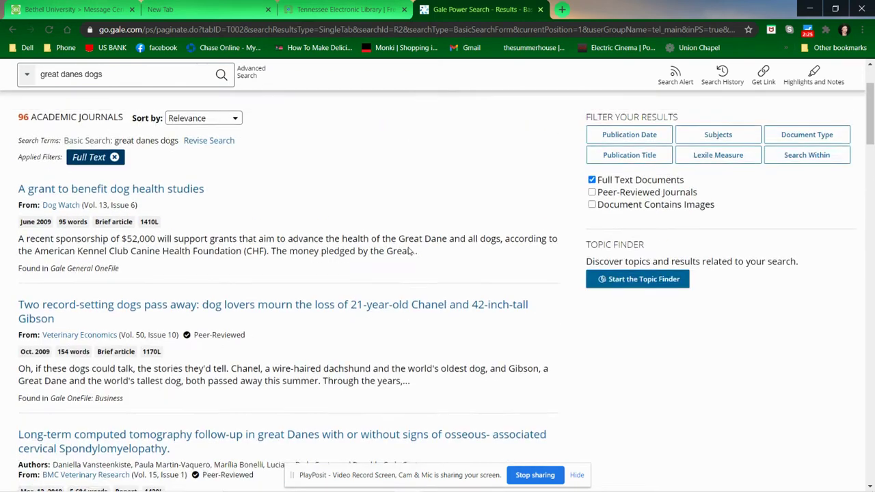
pyautogui.click(335, 307)
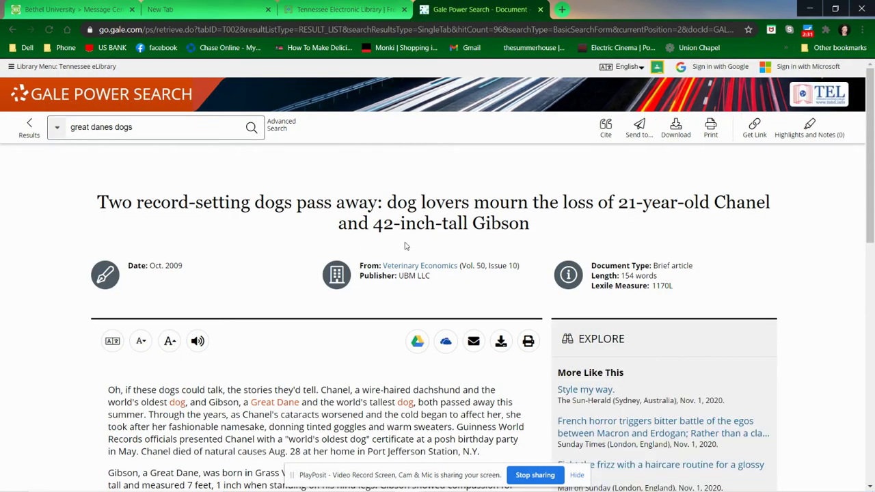
# Scroll down to the article's MLA 8th Edition source citation and select its full text.
pyautogui.scroll(-2, 404, 246)
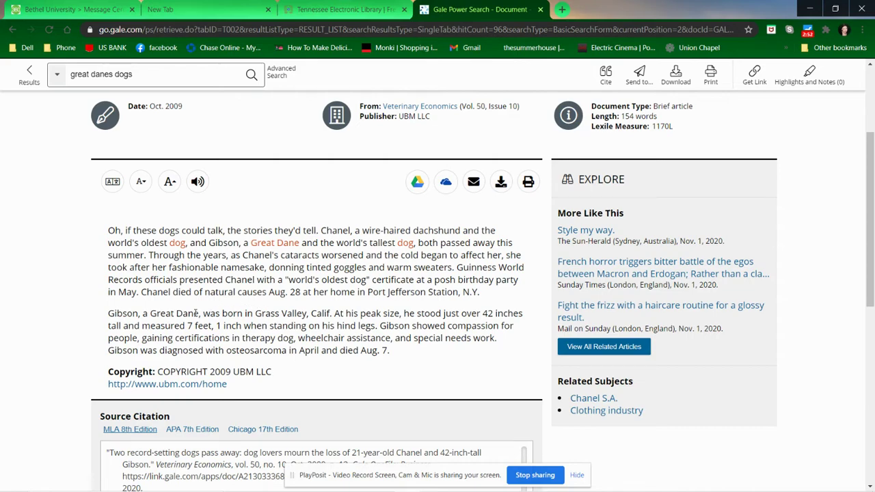
pyautogui.scroll(-2, 363, 406)
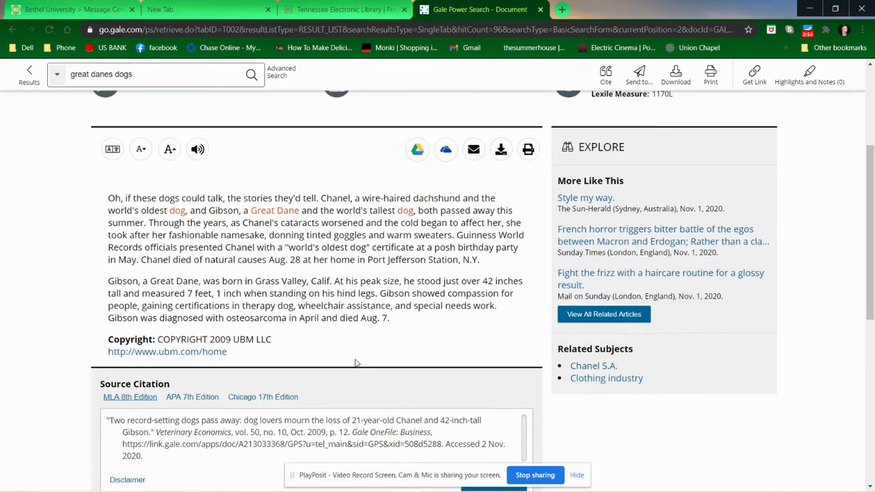
pyautogui.scroll(4, 355, 363)
pyautogui.scroll(-1, 355, 360)
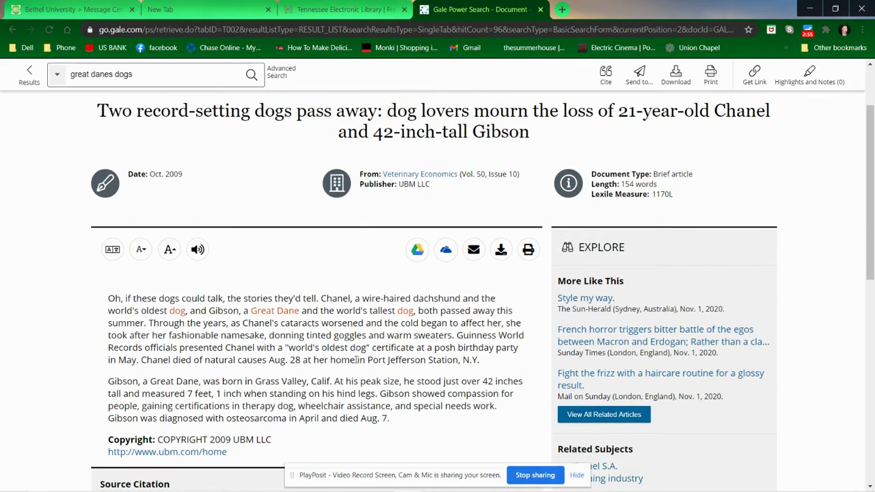
pyautogui.scroll(-3, 355, 360)
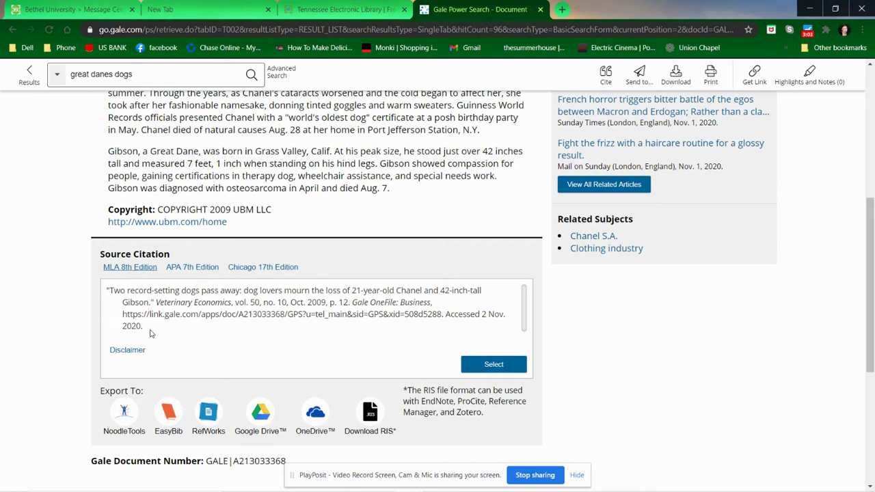
pyautogui.moveTo(152, 332); pyautogui.dragTo(105, 296)
pyautogui.hotkey('ctrl', 'c')
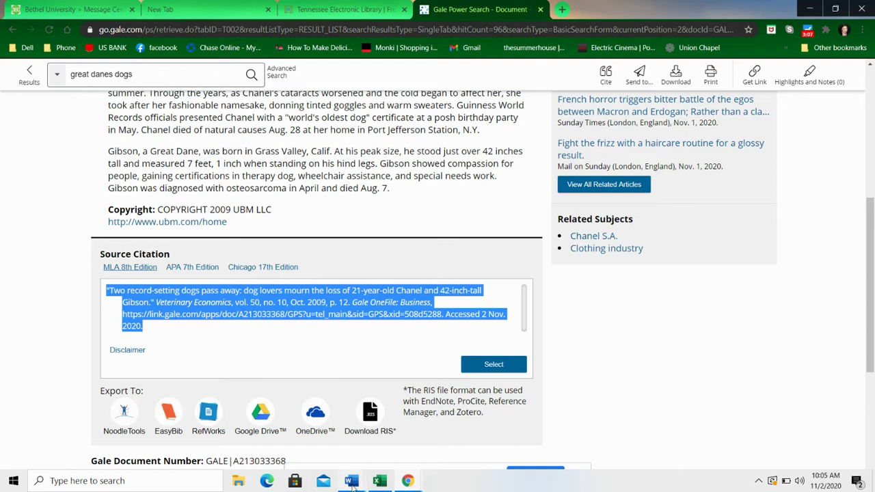
# Launch a new Microsoft Word window from the taskbar Word icon's menu.
pyautogui.click(352, 483)
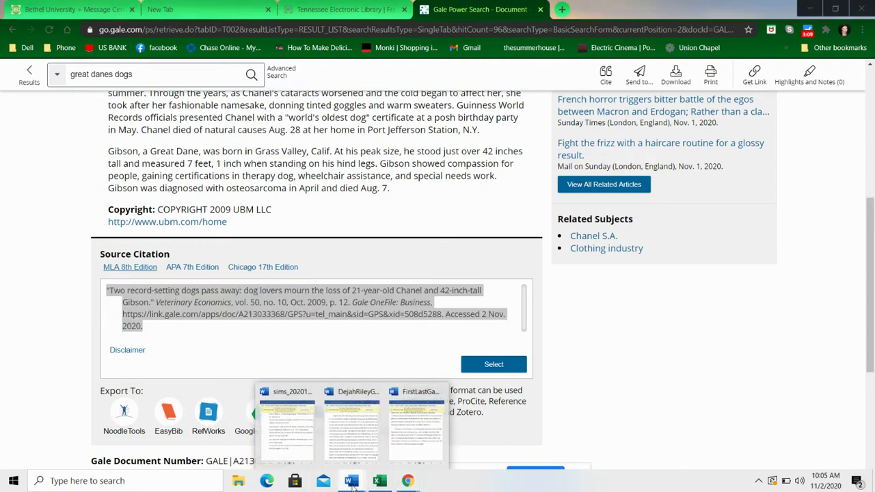
pyautogui.click(352, 482)
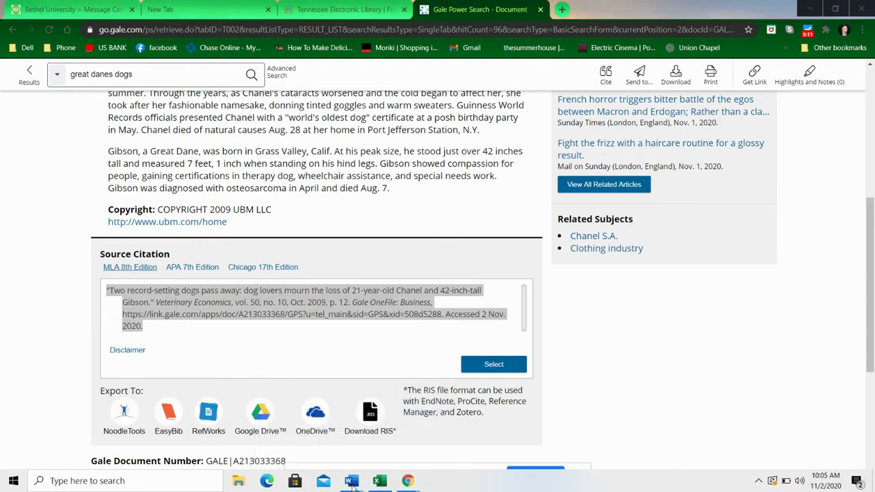
pyautogui.rightClick(352, 482)
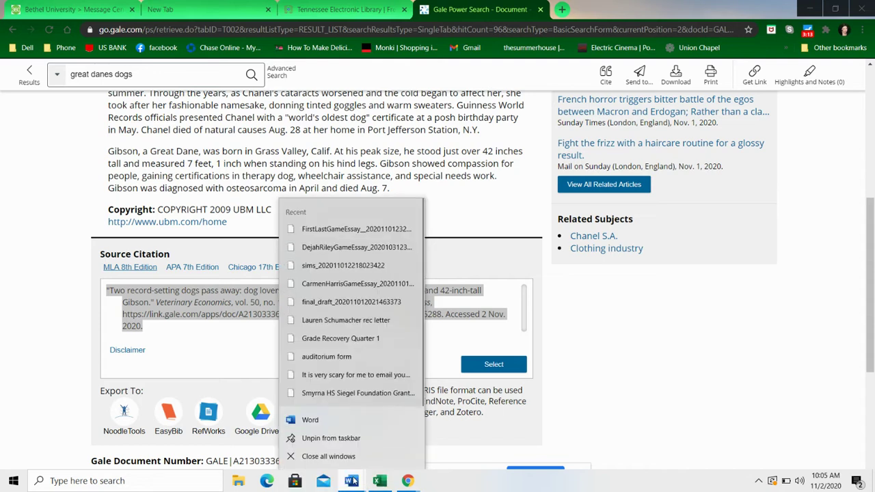
pyautogui.click(347, 422)
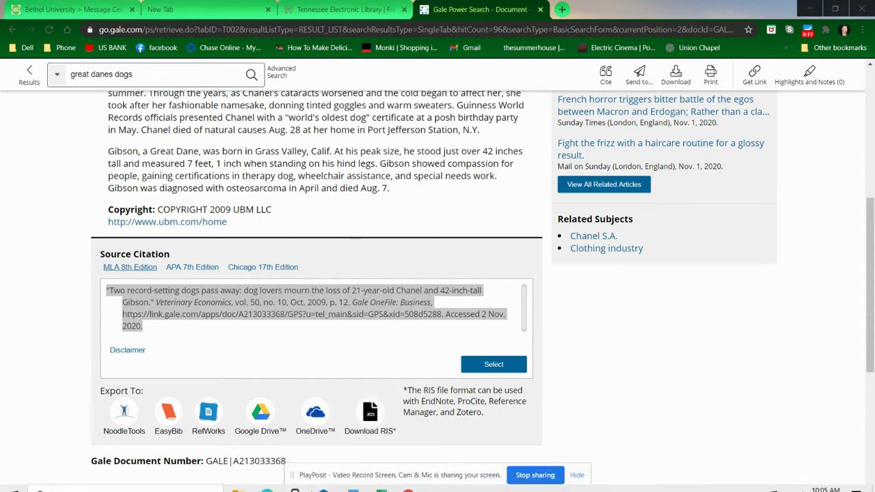
# Create a maximized blank document with a centred 'works Cited' heading and the citation pasted left-aligned below.
pyautogui.moveTo(346, 482)
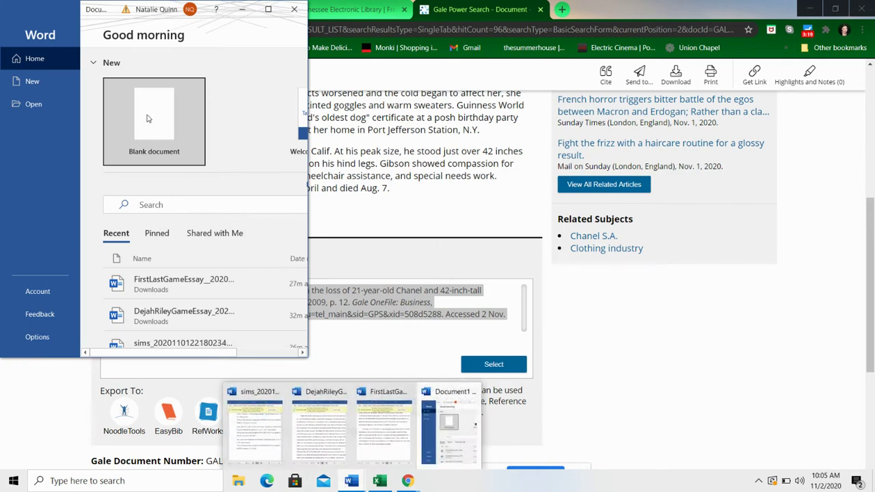
pyautogui.click(146, 118)
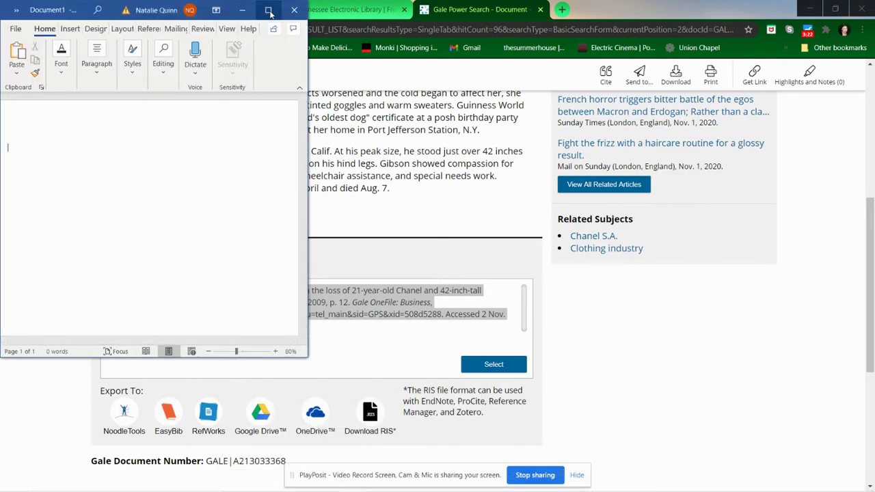
pyautogui.click(268, 10)
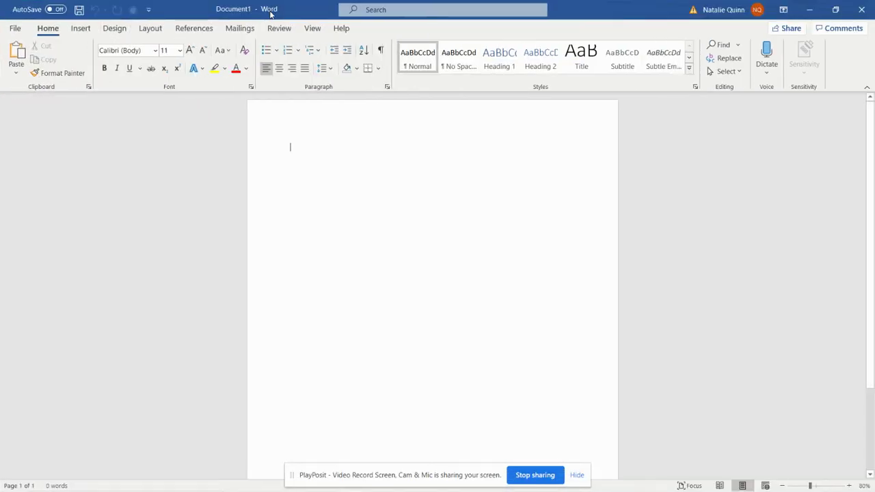
pyautogui.hotkey('ctrl', 'e')
pyautogui.write('works')
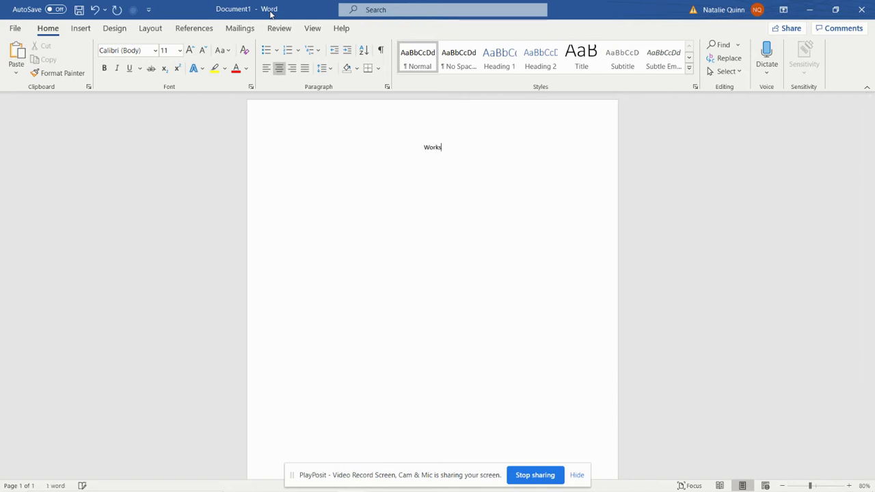
pyautogui.write(' Cited')
pyautogui.press('Return')
pyautogui.hotkey('ctrl', 'l')
pyautogui.hotkey('ctrl', 'v')
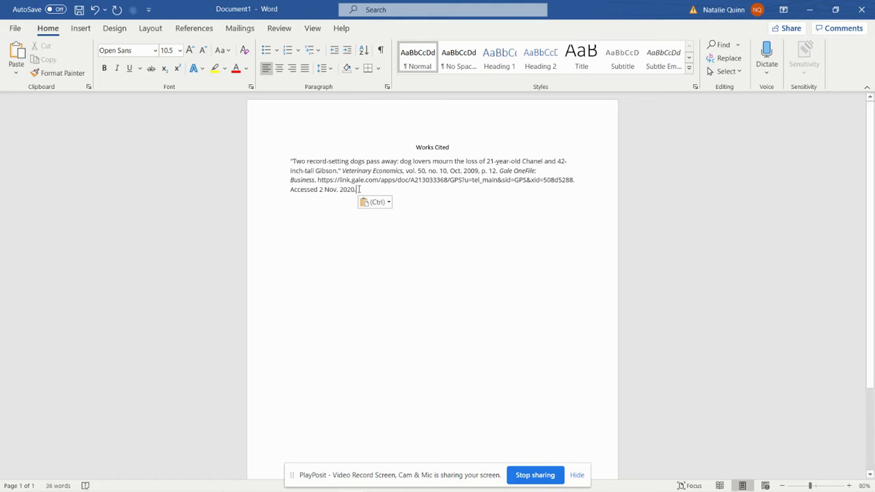
# Select the citation paragraph and open the Paragraph settings from the Layout ribbon.
pyautogui.moveTo(344, 197); pyautogui.dragTo(270, 160)
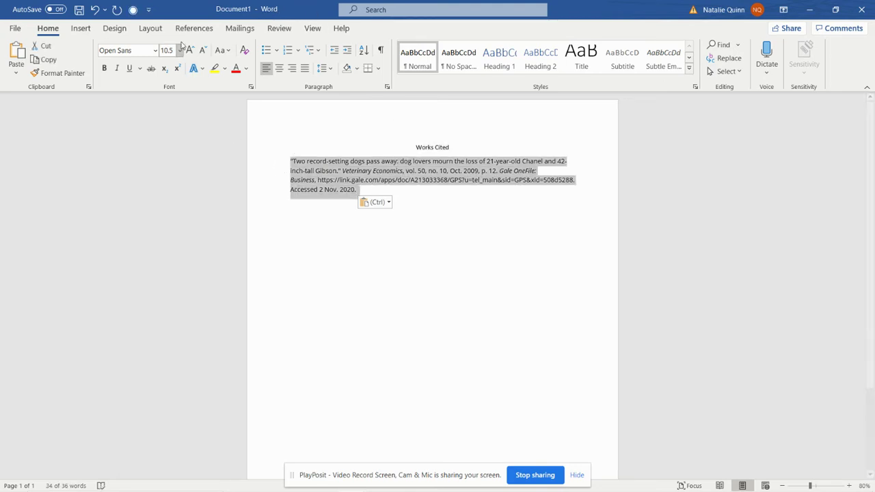
pyautogui.click(151, 29)
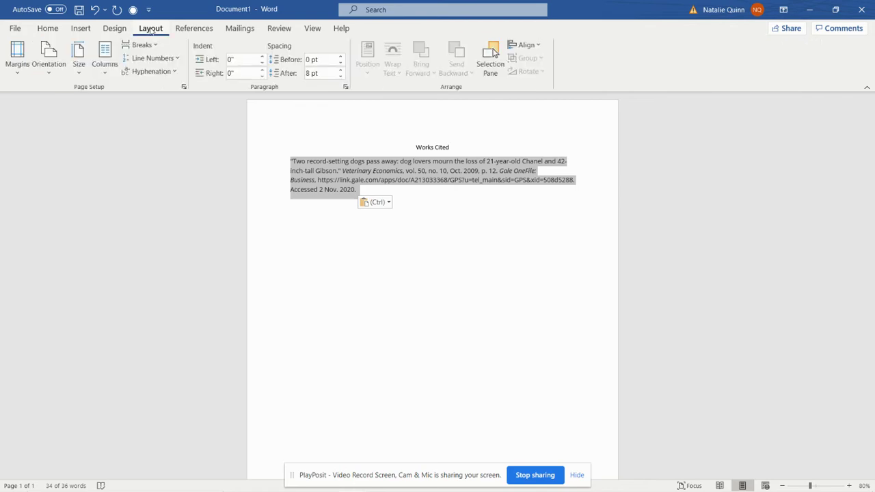
pyautogui.click(345, 87)
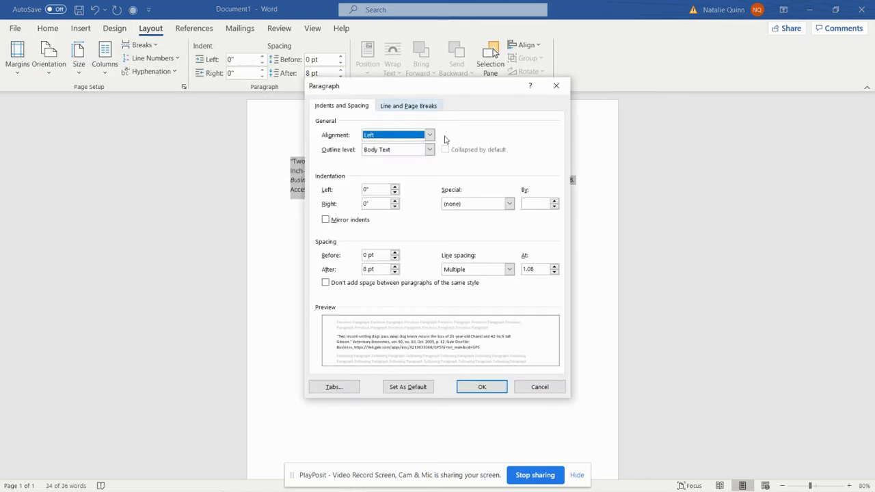
# Set the citation's line spacing to Double with 0 pt spacing after.
pyautogui.click(509, 269)
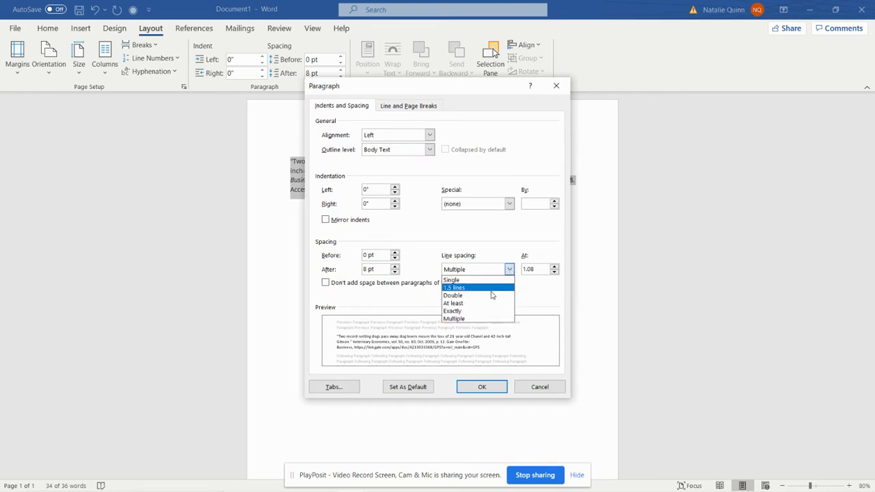
pyautogui.click(489, 295)
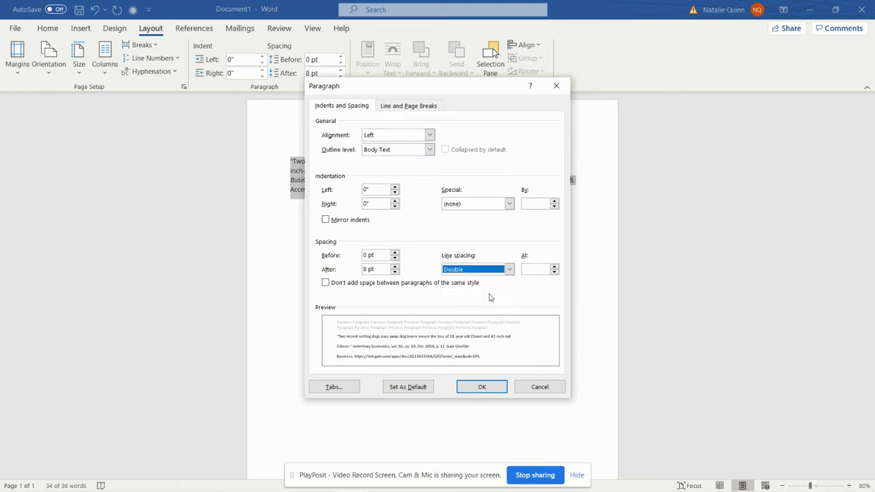
pyautogui.click(394, 272)
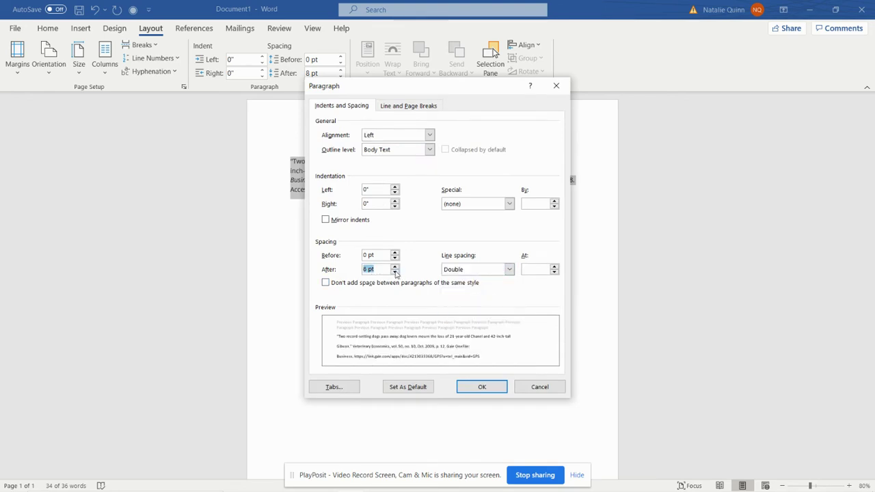
pyautogui.click(488, 388)
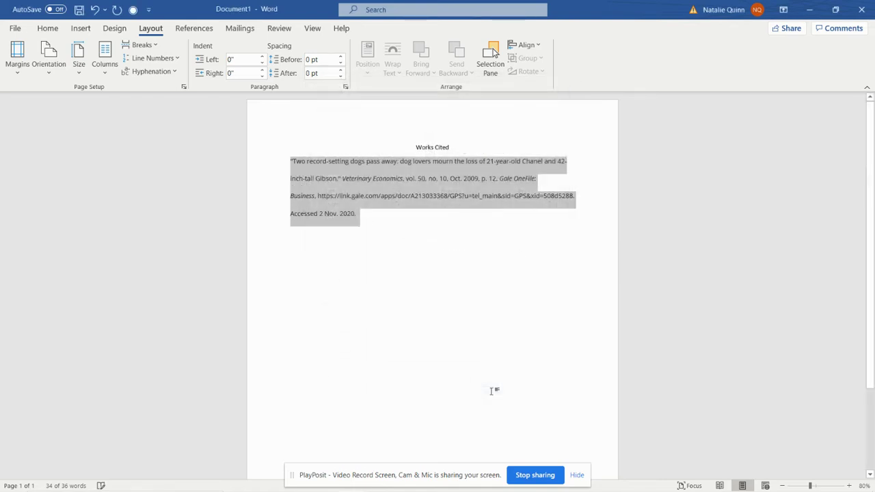
pyautogui.click(492, 391)
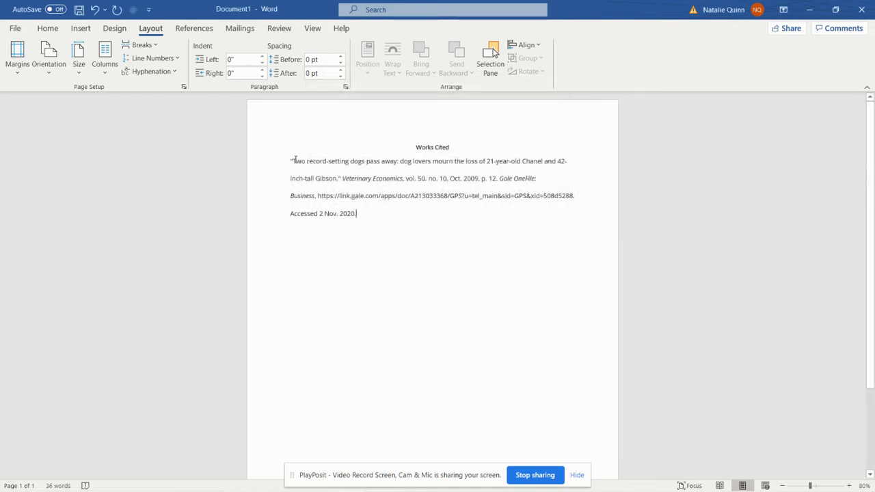
# Give the citation a 0.5-inch hanging indent, then minimize Word.
pyautogui.hotkey('ctrl', 'Home')
pyautogui.click(289, 176)
pyautogui.press('Tab')
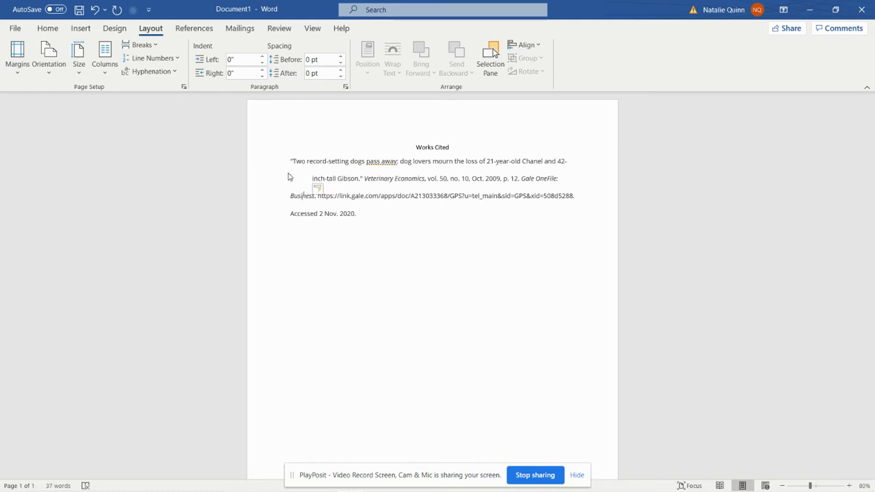
pyautogui.press('Tab')
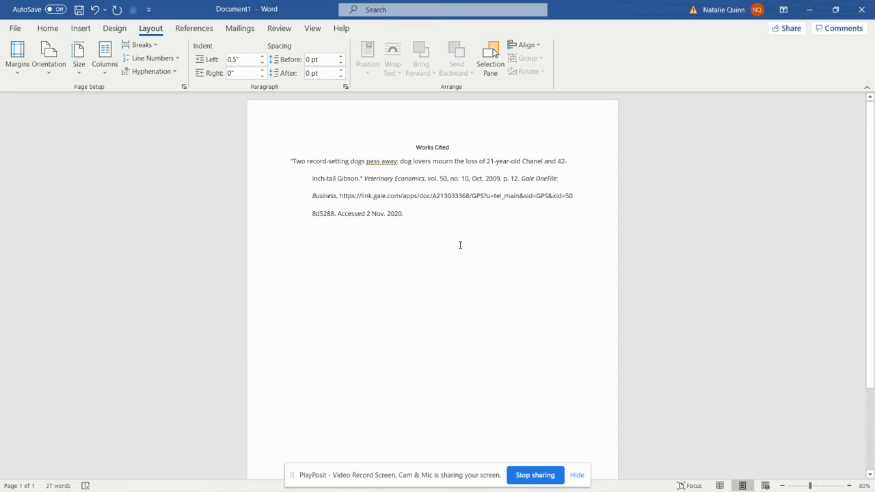
pyautogui.click(810, 11)
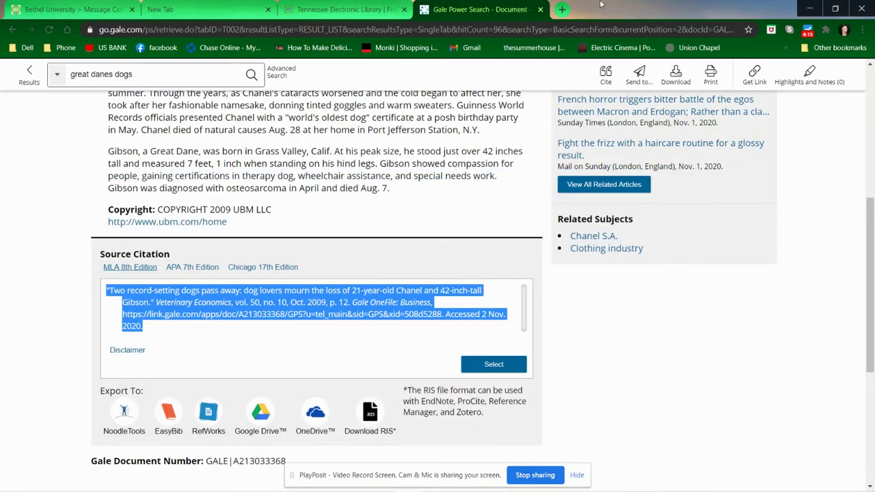
# Search Google for 'great dane facts' in a new tab.
pyautogui.click(561, 11)
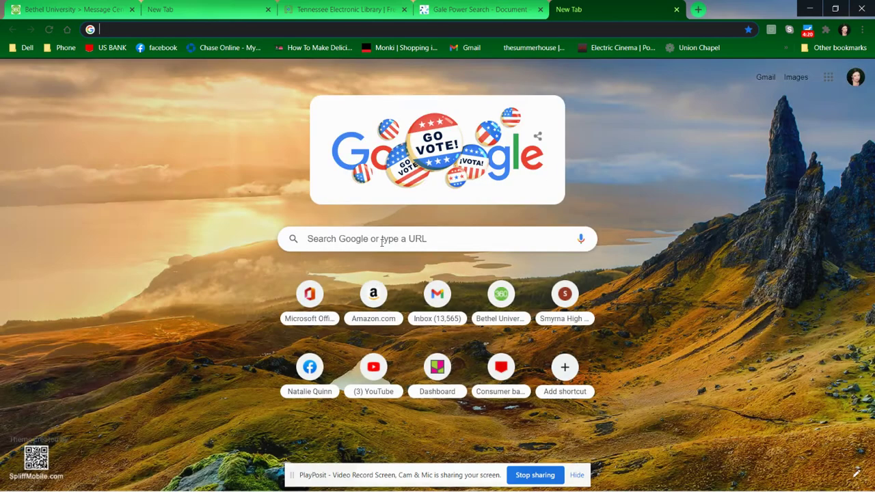
pyautogui.click(381, 243)
pyautogui.write('grea')
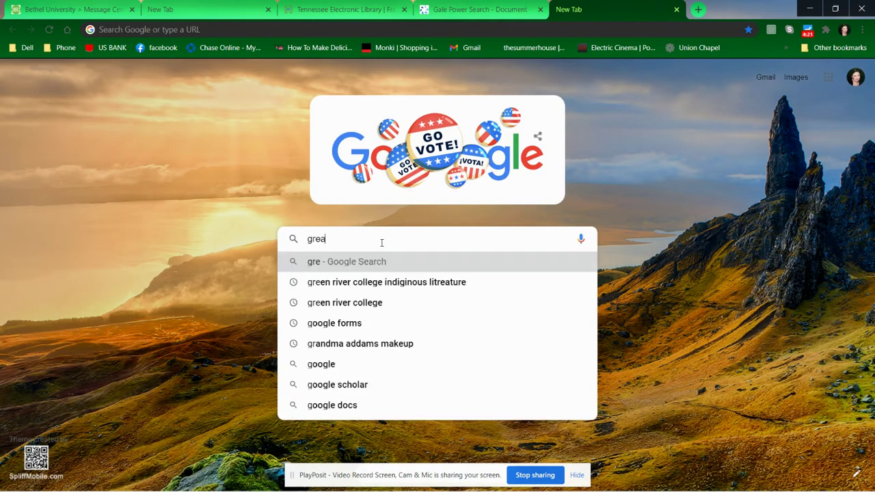
pyautogui.write('t dane facts')
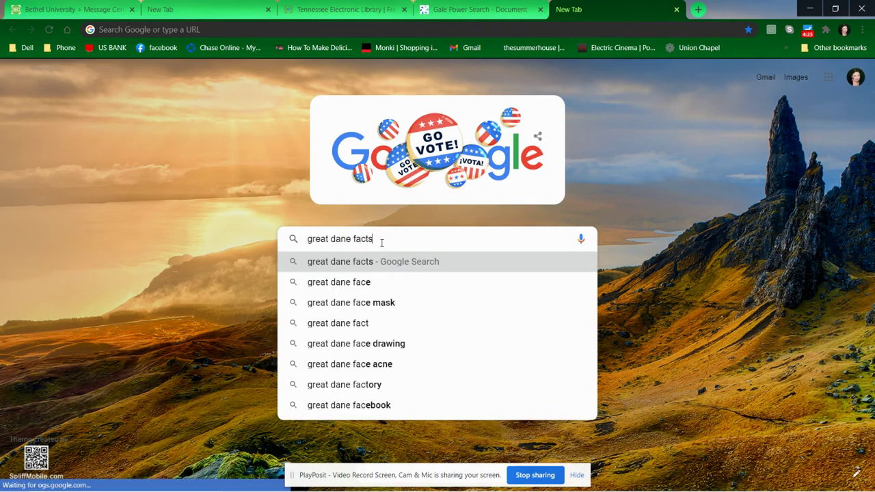
pyautogui.press('Return')
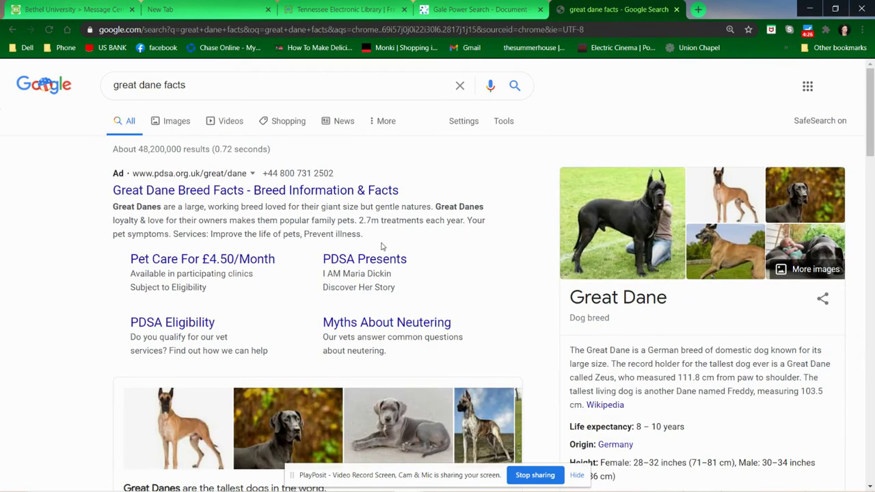
pyautogui.scroll(-7, 382, 246)
pyautogui.scroll(-2, 382, 246)
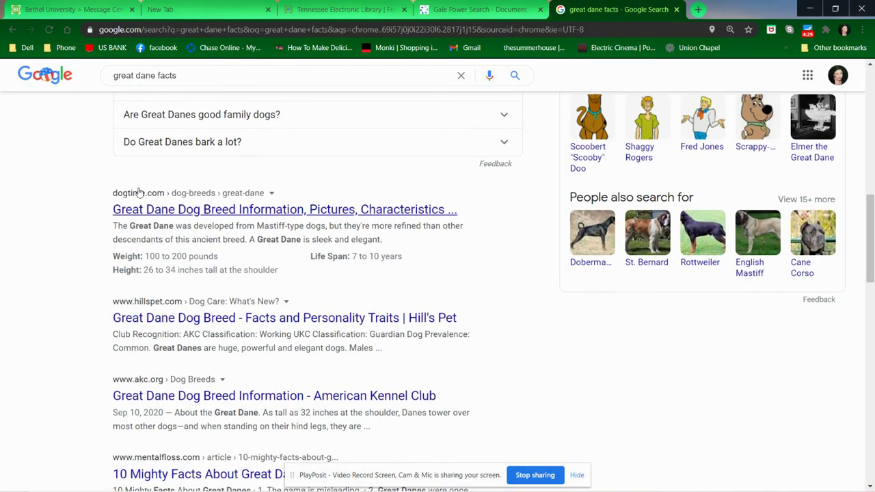
# Open the dogtime.com Great Dane result, then go back to the search results.
pyautogui.click(136, 193)
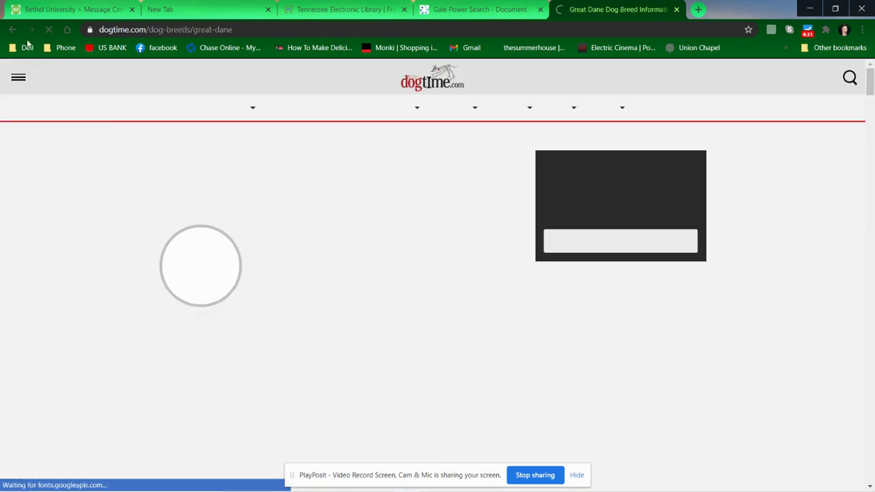
pyautogui.hotkey('alt', 'Left')
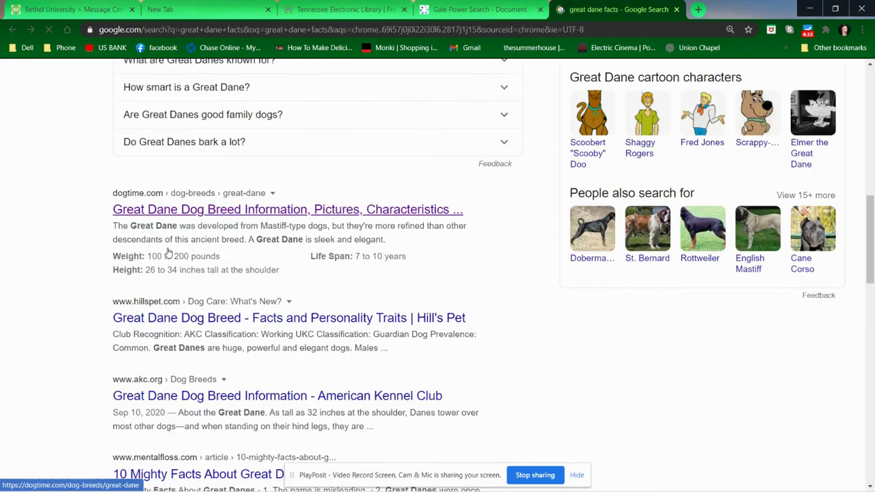
pyautogui.scroll(-1, 144, 175)
pyautogui.scroll(-3, 144, 175)
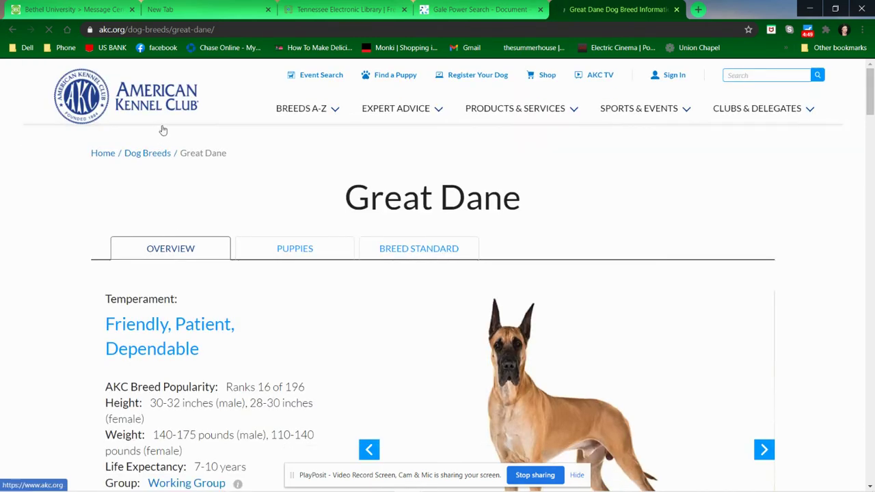
# Close the puppy-finder popup on the AKC Great Dane page.
pyautogui.scroll(-5, 395, 203)
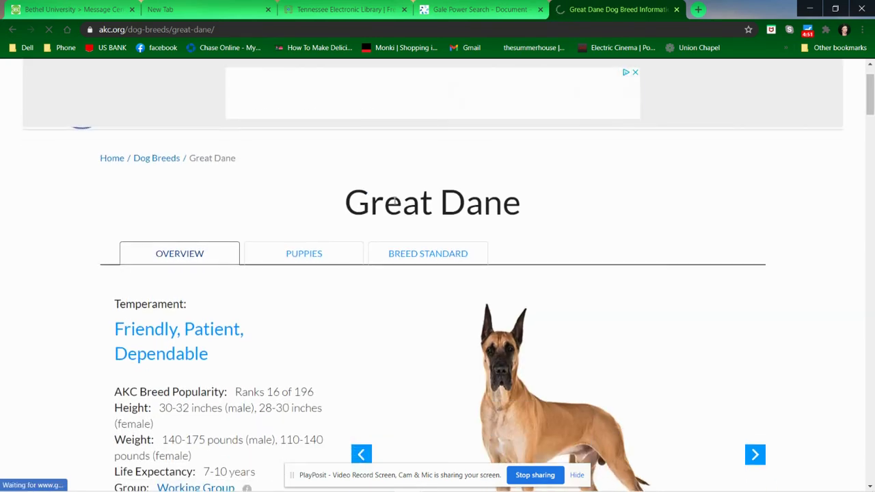
pyautogui.scroll(-3, 393, 203)
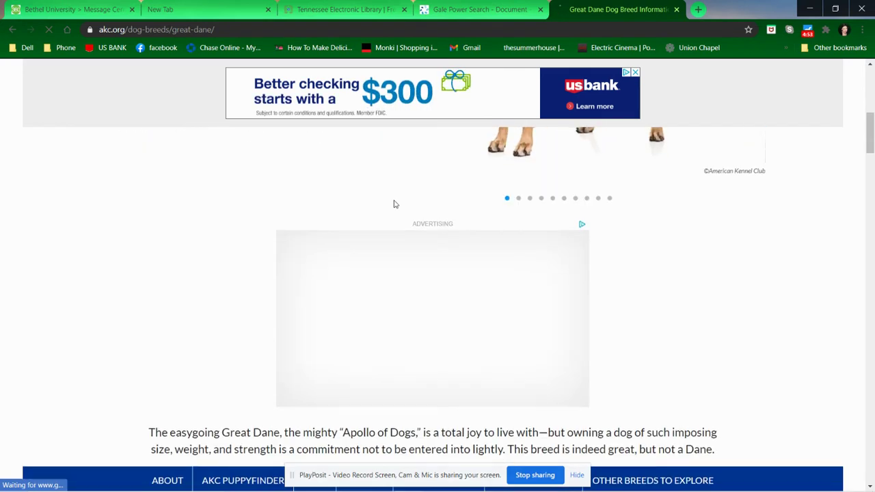
pyautogui.scroll(6, 394, 203)
pyautogui.scroll(3, 394, 204)
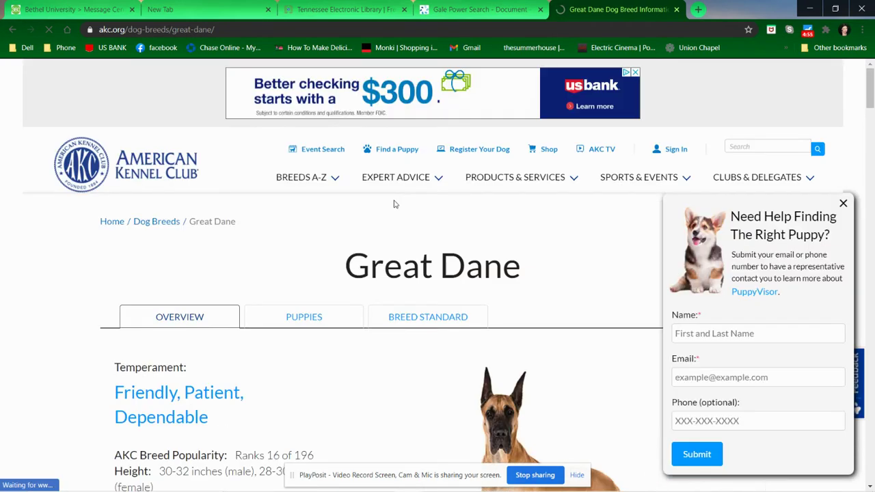
pyautogui.click(842, 203)
pyautogui.scroll(-10, 418, 294)
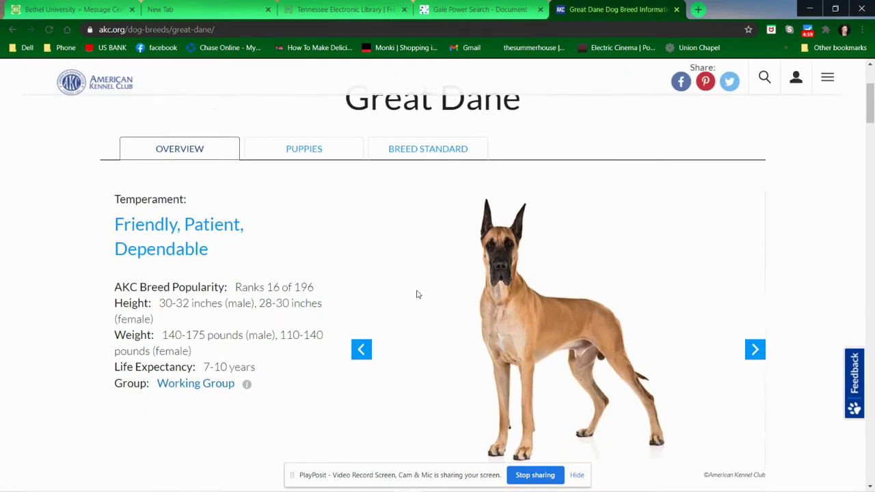
pyautogui.scroll(-15, 417, 291)
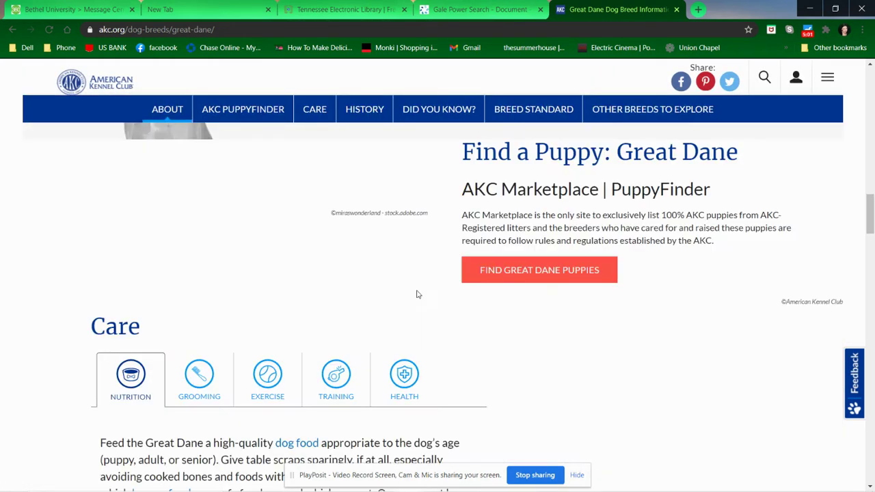
pyautogui.scroll(20, 418, 294)
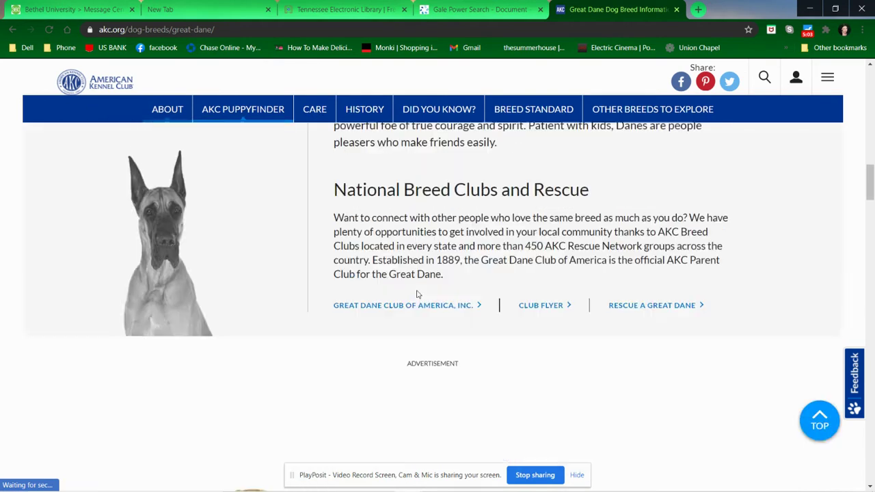
pyautogui.scroll(5, 418, 294)
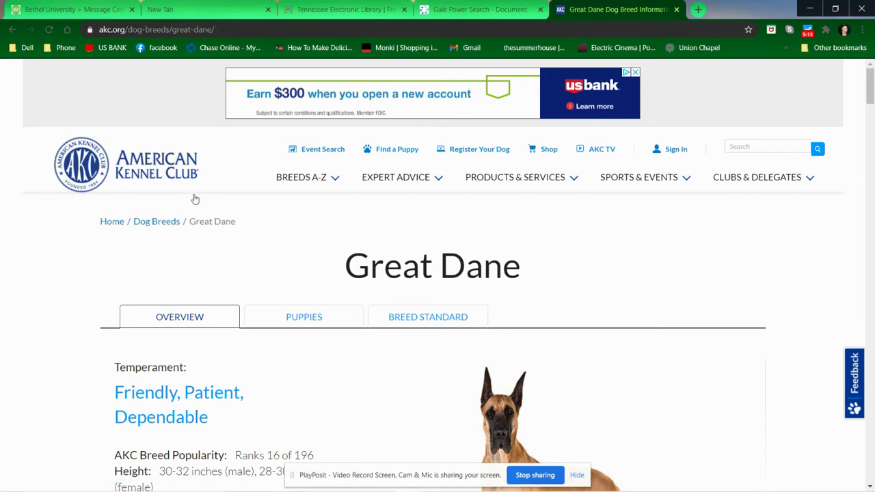
# Scroll through the AKC Great Dane page's breed details and return to the overview at the top.
pyautogui.scroll(-2, 227, 216)
pyautogui.scroll(-20, 228, 216)
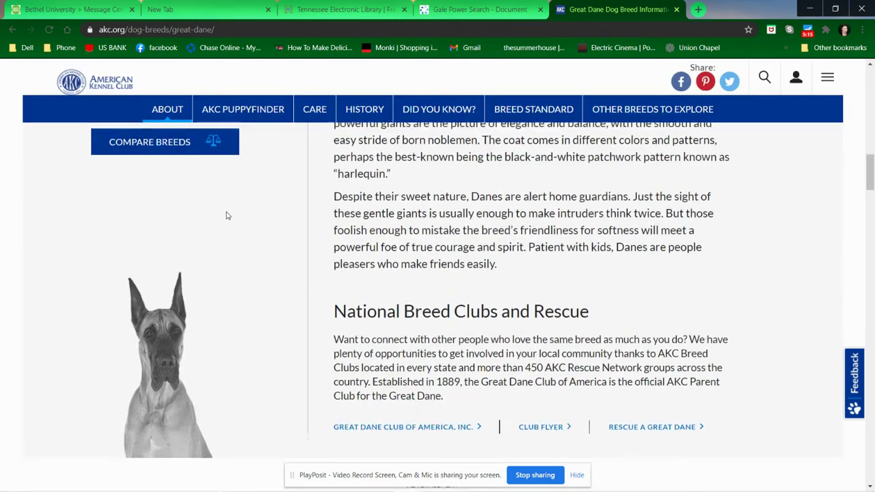
pyautogui.scroll(-20, 226, 216)
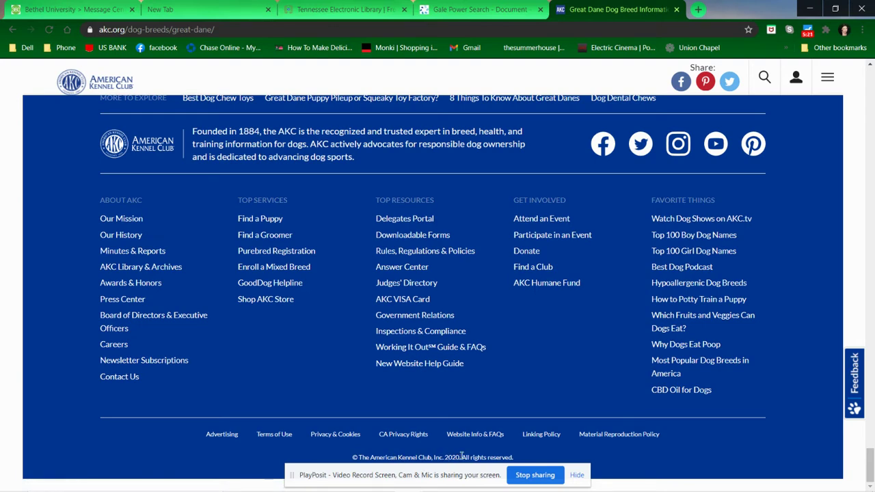
pyautogui.scroll(10, 362, 205)
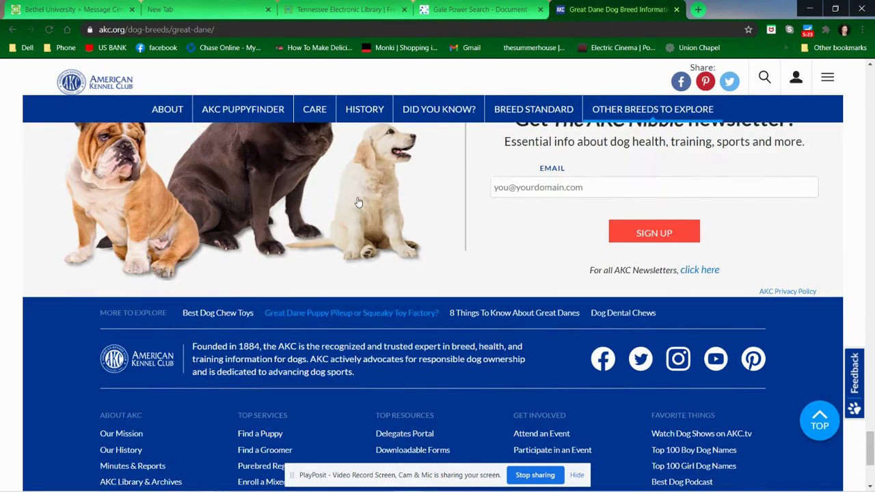
pyautogui.scroll(20, 376, 224)
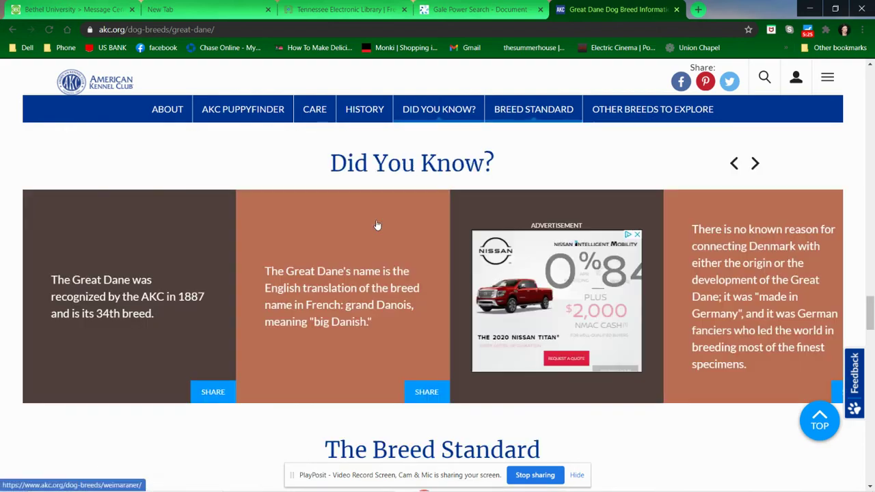
pyautogui.scroll(20, 376, 222)
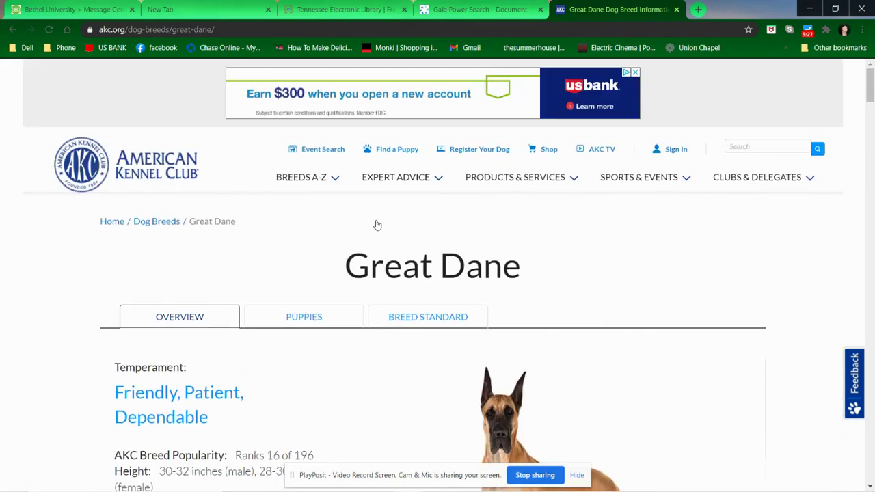
pyautogui.scroll(-3, 376, 225)
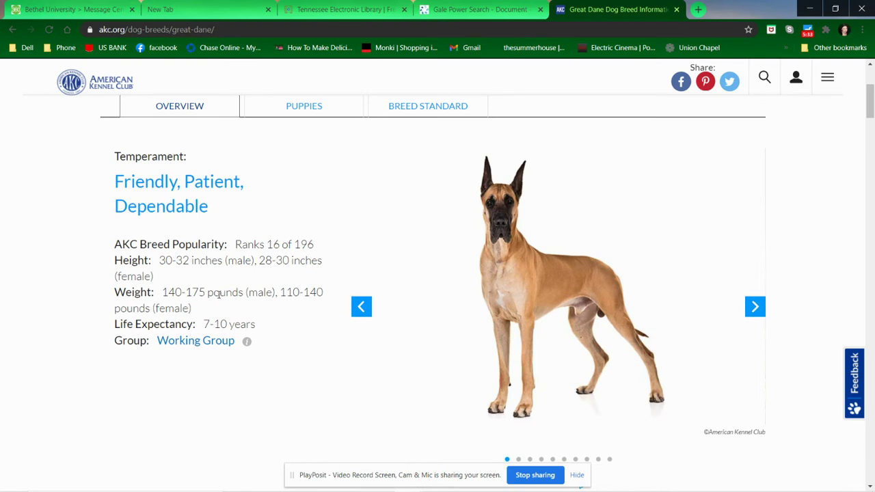
pyautogui.scroll(-1, 219, 293)
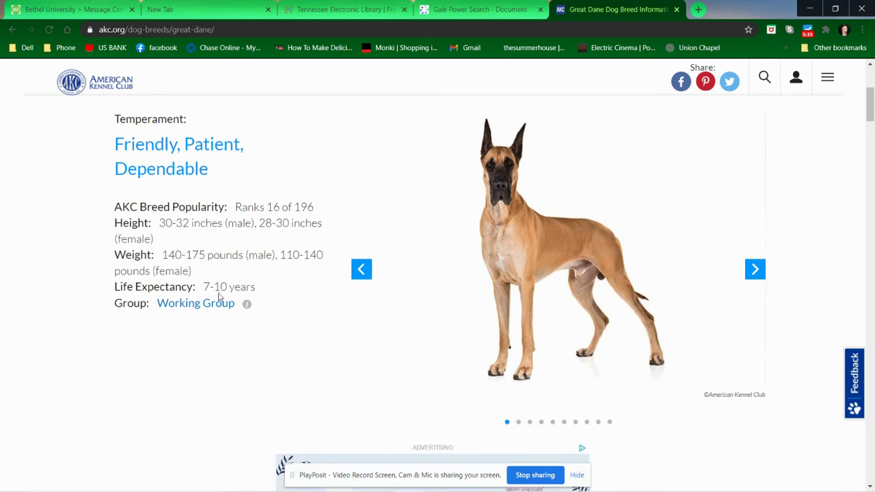
pyautogui.scroll(-6, 349, 263)
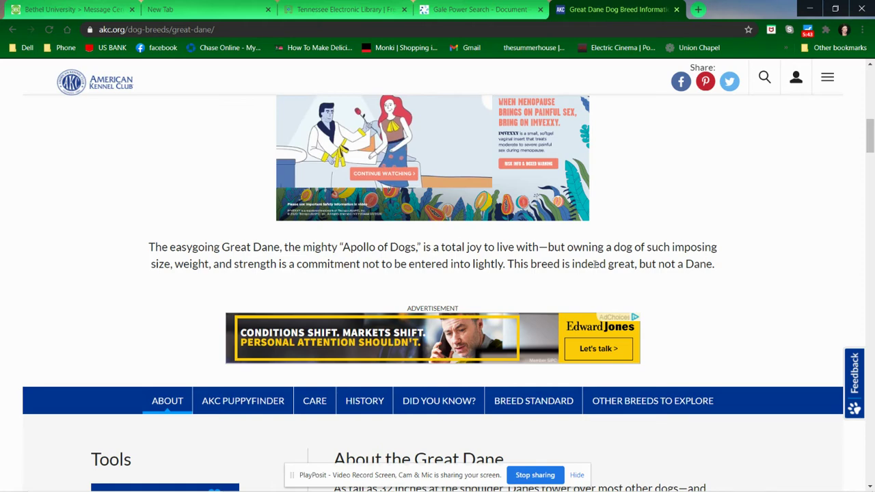
pyautogui.scroll(-4, 596, 265)
pyautogui.scroll(-3, 596, 266)
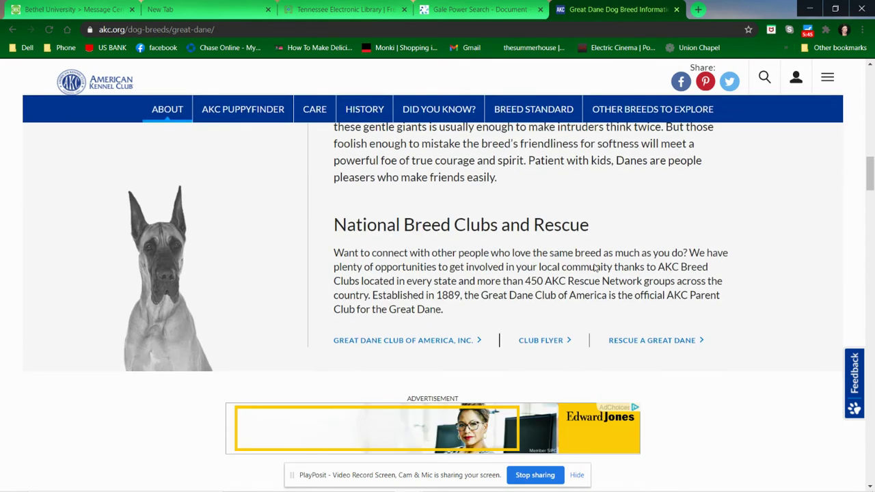
pyautogui.scroll(4, 593, 267)
pyautogui.rightClick(595, 268)
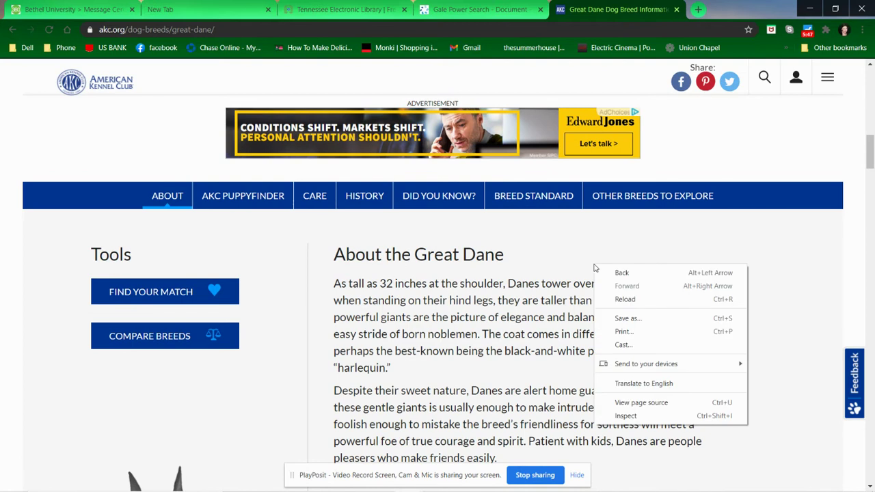
pyautogui.click(711, 242)
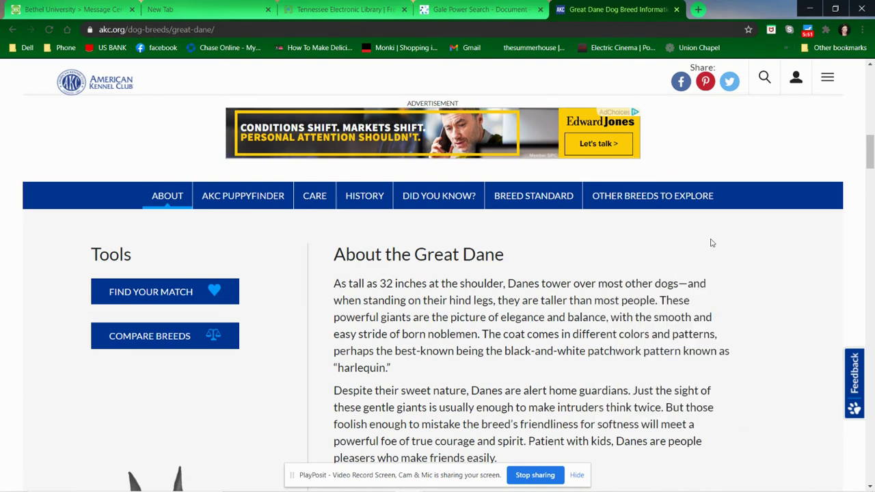
pyautogui.scroll(-9, 719, 226)
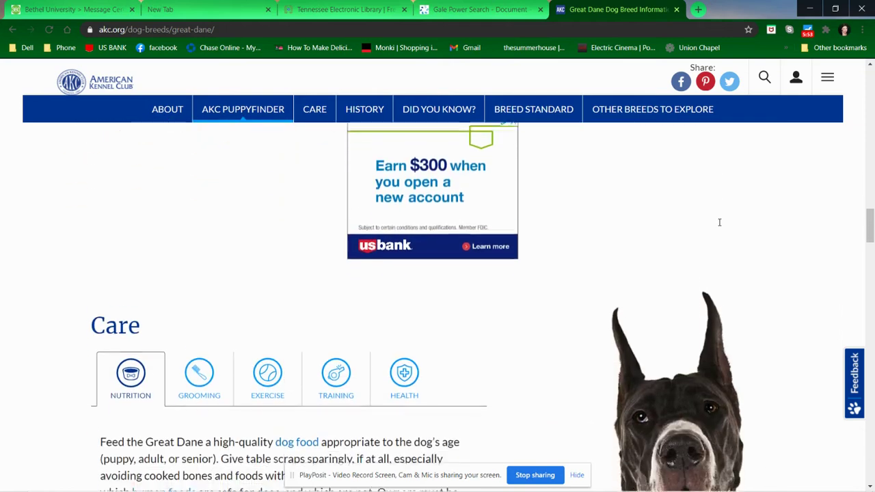
pyautogui.scroll(6, 719, 225)
pyautogui.scroll(15, 718, 225)
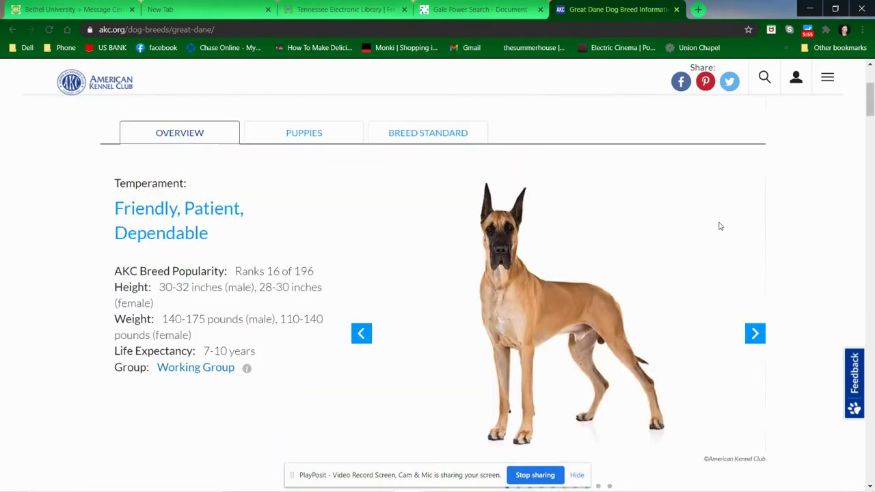
# Search Google for 'citing online sources' in a new tab.
pyautogui.click(697, 10)
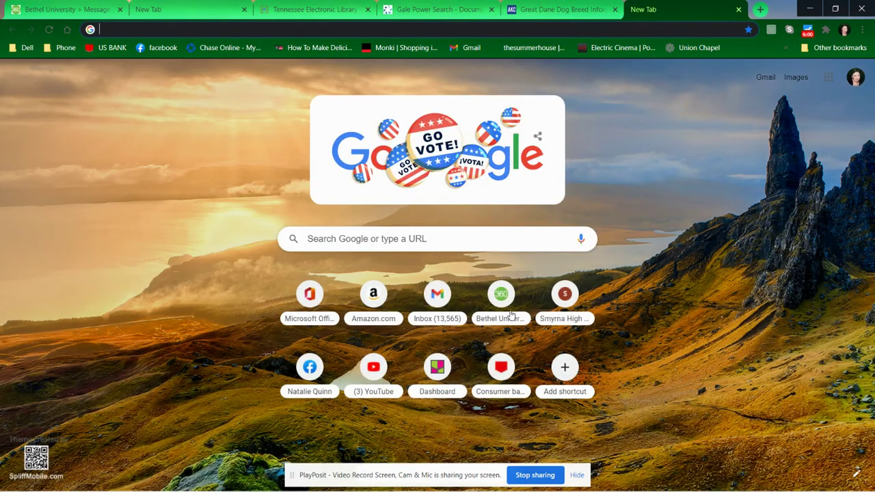
pyautogui.click(469, 243)
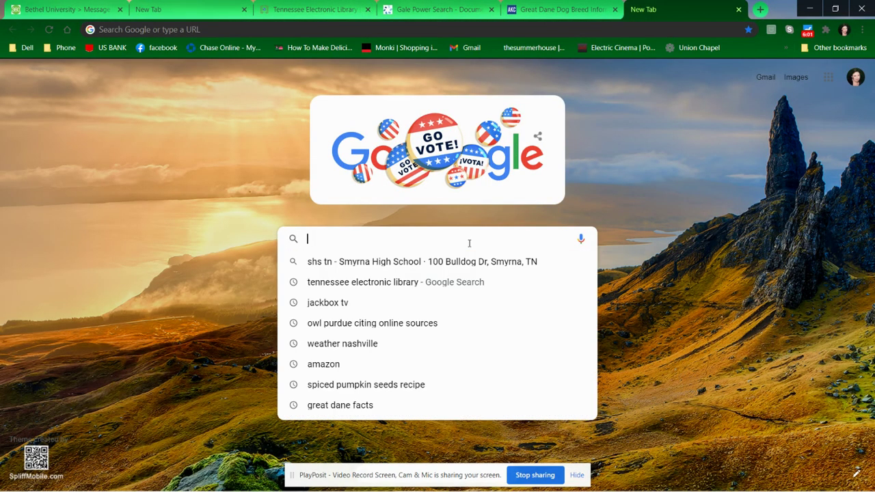
pyautogui.write('citing online osur')
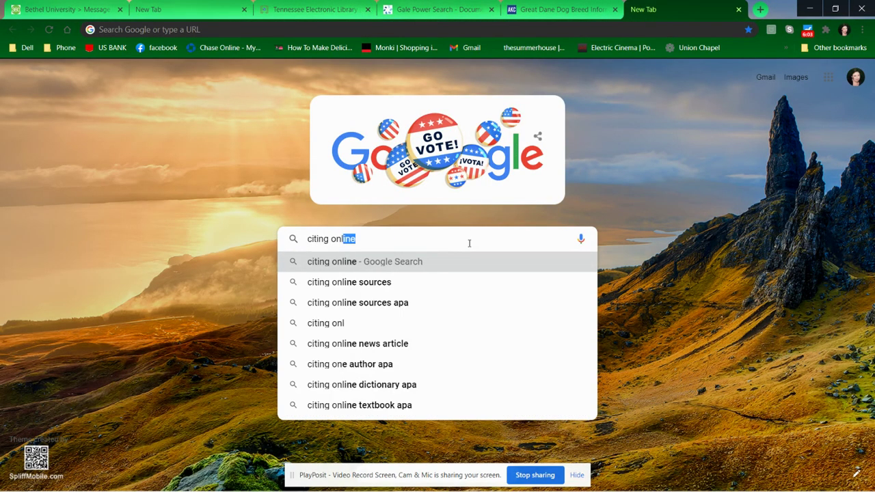
pyautogui.press('BackSpace')
pyautogui.press('BackSpace')
pyautogui.press('BackSpace')
pyautogui.write('sources')
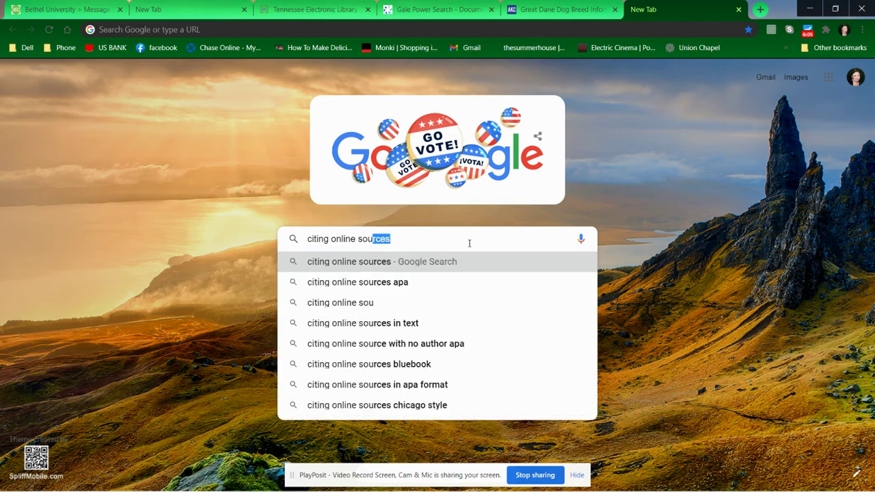
pyautogui.press('Return')
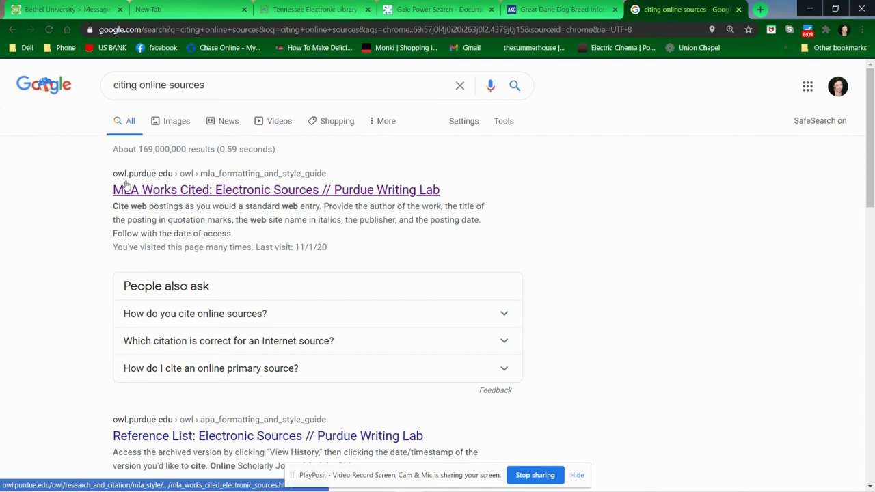
# Open the Purdue OWL MLA Works Cited: Electronic Sources guide and scroll to its basic format.
pyautogui.click(180, 194)
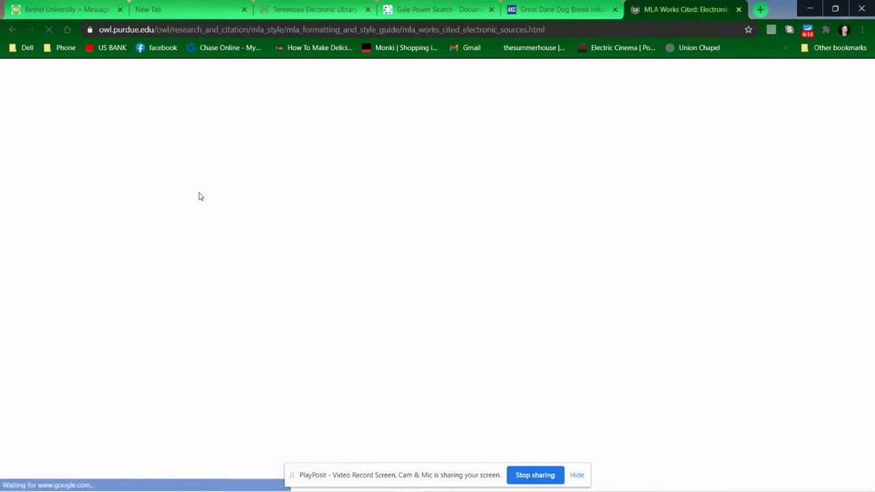
pyautogui.scroll(-4, 484, 269)
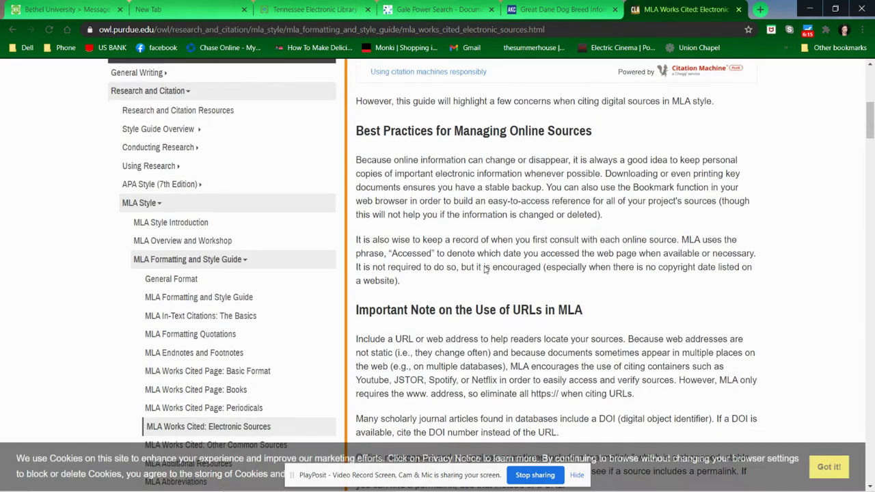
pyautogui.scroll(-5, 483, 268)
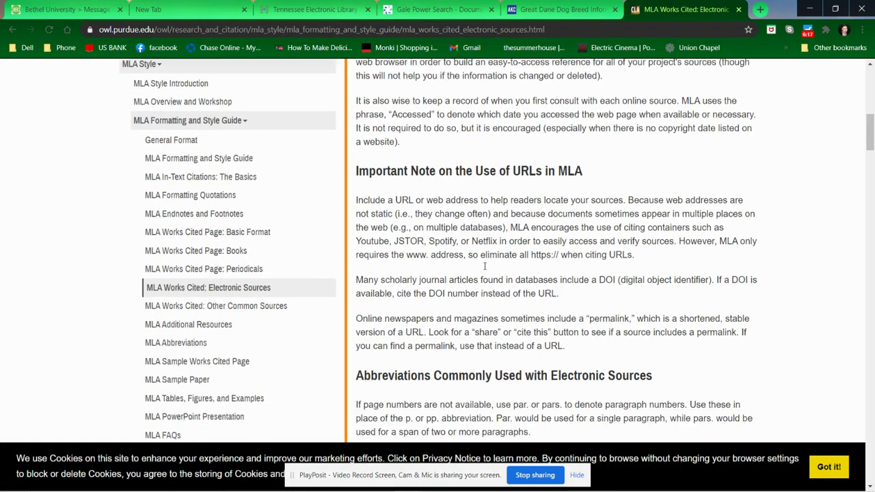
pyautogui.scroll(-1, 484, 268)
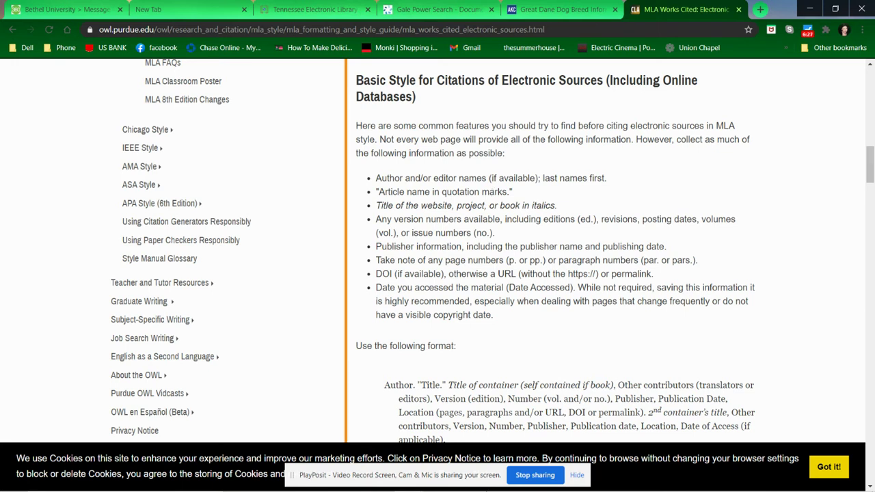
# Start a second Works Cited entry on a new line with the title “Great Dane.”.
pyautogui.moveTo(486, 490)
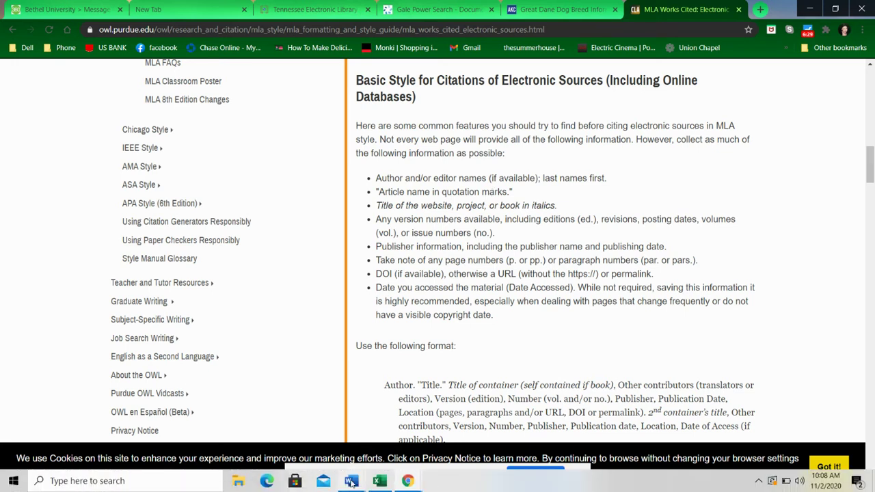
pyautogui.moveTo(350, 481)
pyautogui.click(443, 430)
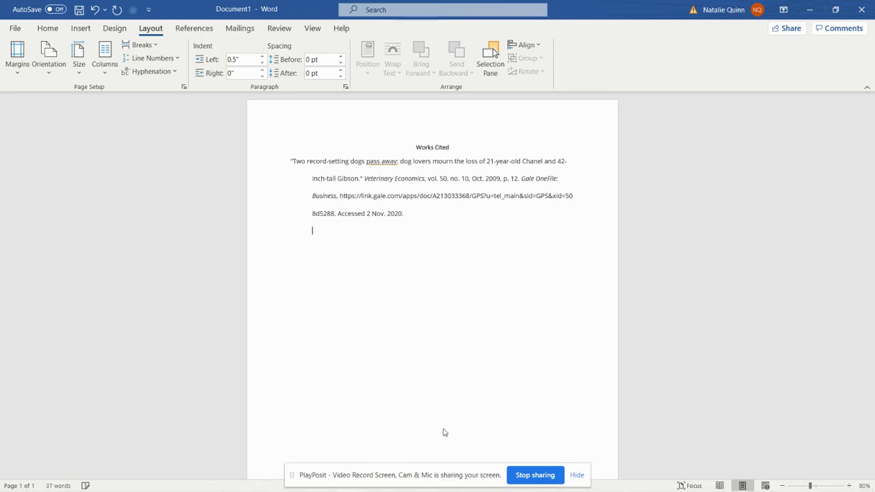
pyautogui.press('Return')
pyautogui.write('“Great Dane.”')
# Add the italicized site name American Kennel Club and the year 2020. after the title.
pyautogui.click(837, 9)
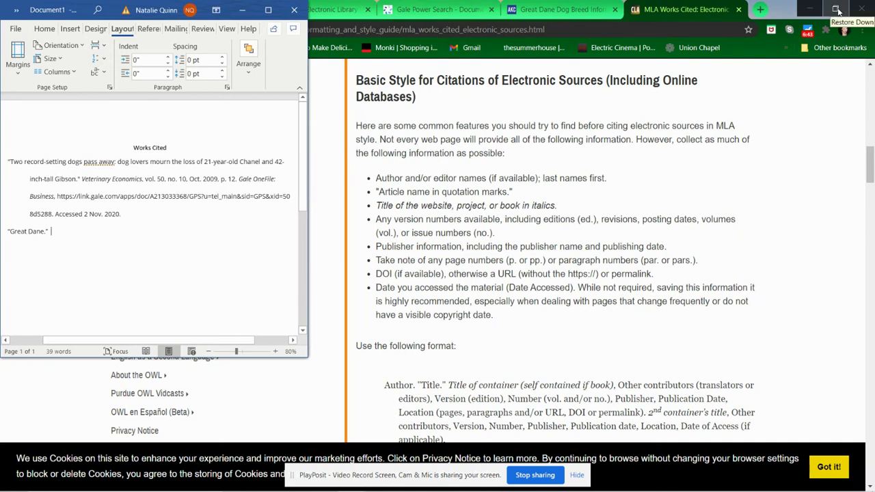
pyautogui.scroll(-1, 550, 157)
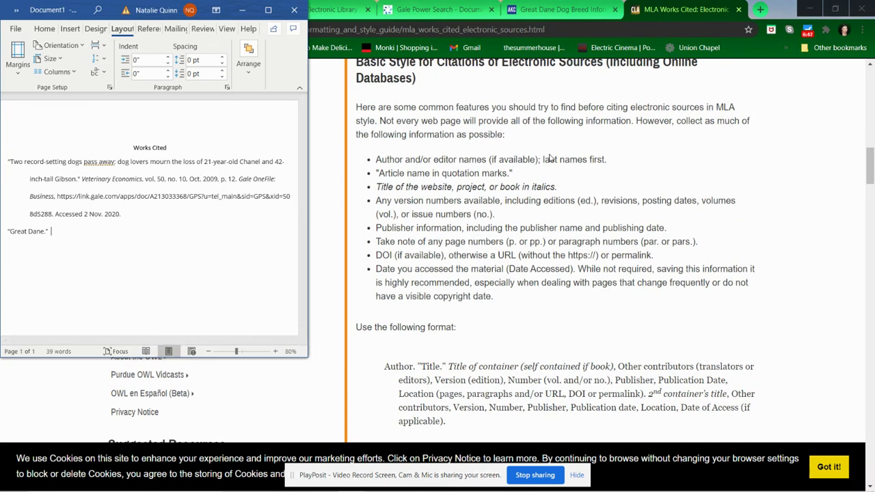
pyautogui.scroll(-1, 550, 157)
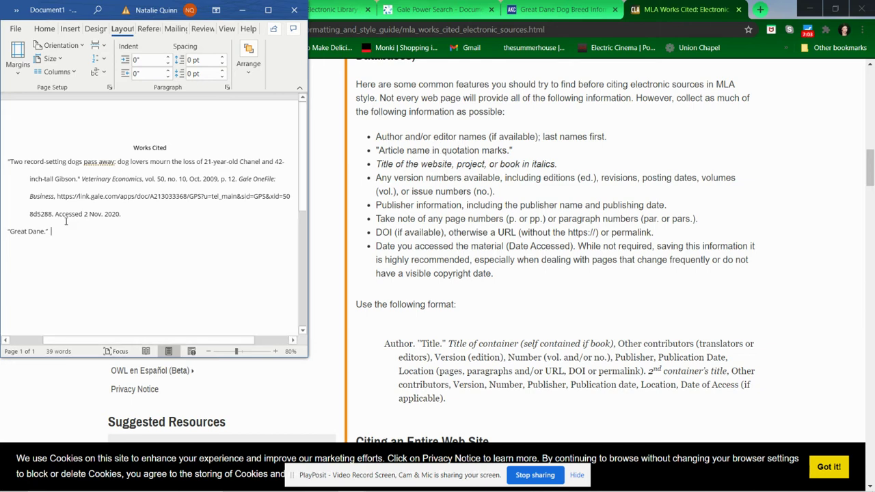
pyautogui.write('Amer')
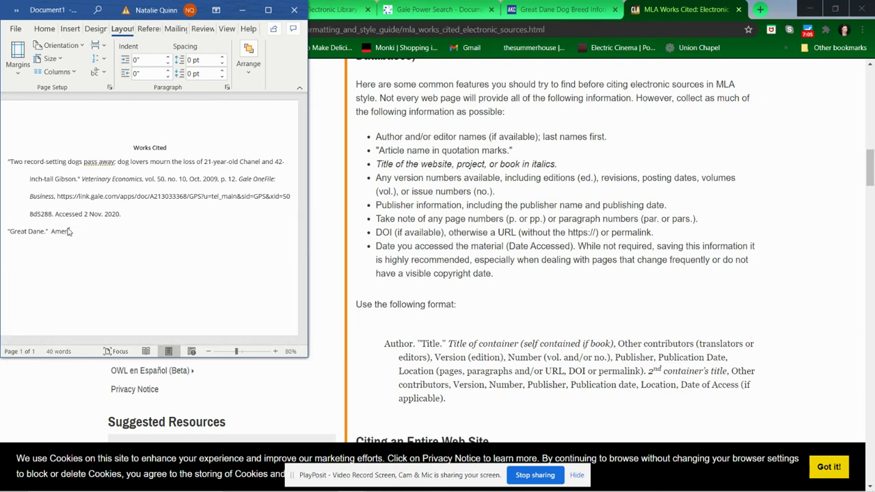
pyautogui.write('ican Kennel Club.')
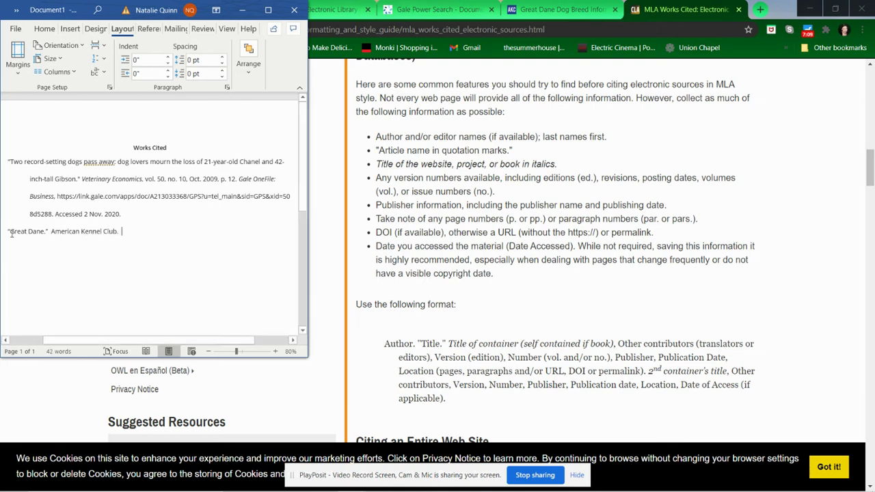
pyautogui.moveTo(127, 231)
pyautogui.mouseDown()
pyautogui.moveTo(53, 236)
pyautogui.moveTo(116, 231)
pyautogui.mouseUp()
pyautogui.hotkey('ctrl', 'i')
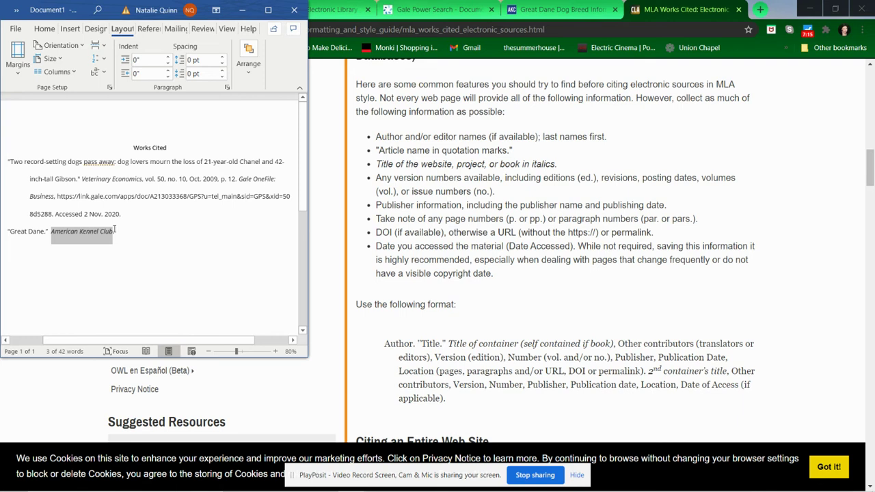
pyautogui.click(114, 230)
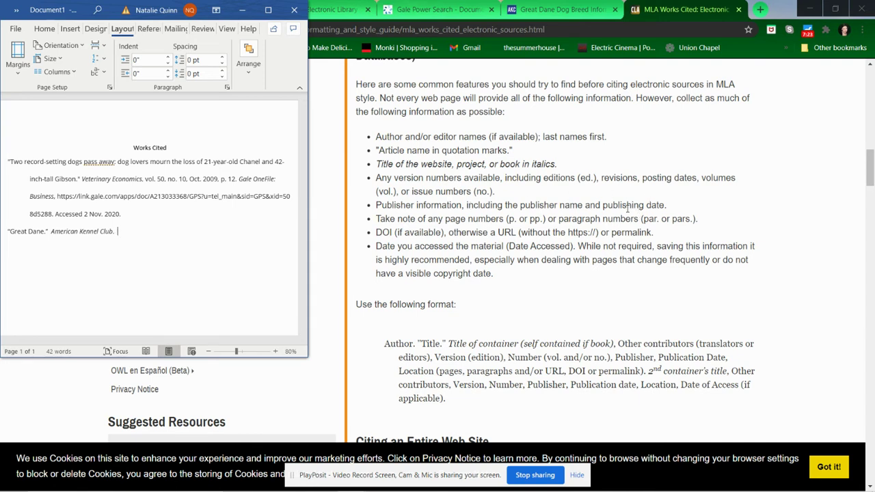
pyautogui.write('2020.')
# Paste the AKC Great Dane page's URL into the citation, followed by a period.
pyautogui.click(564, 9)
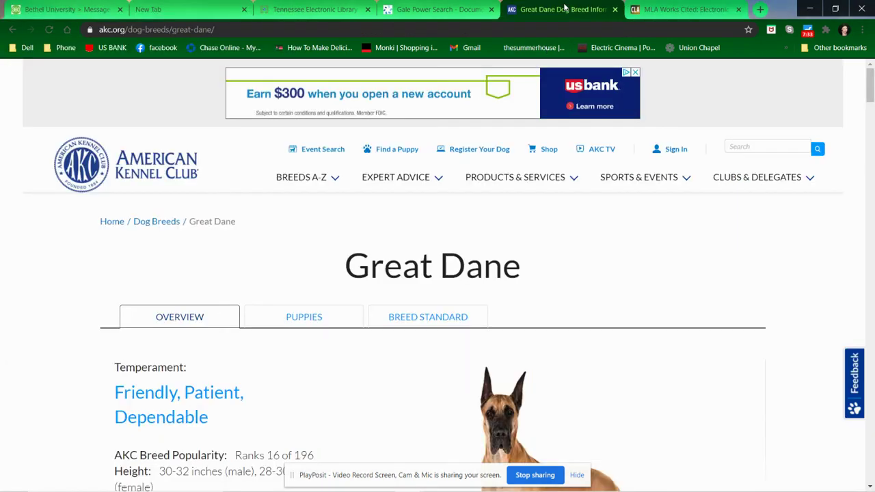
pyautogui.click(249, 30)
pyautogui.hotkey('ctrl', 'c')
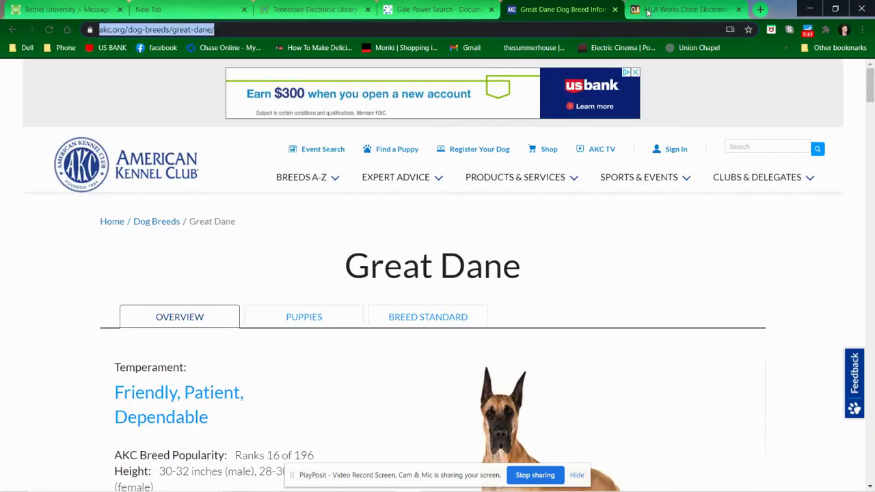
pyautogui.moveTo(353, 482)
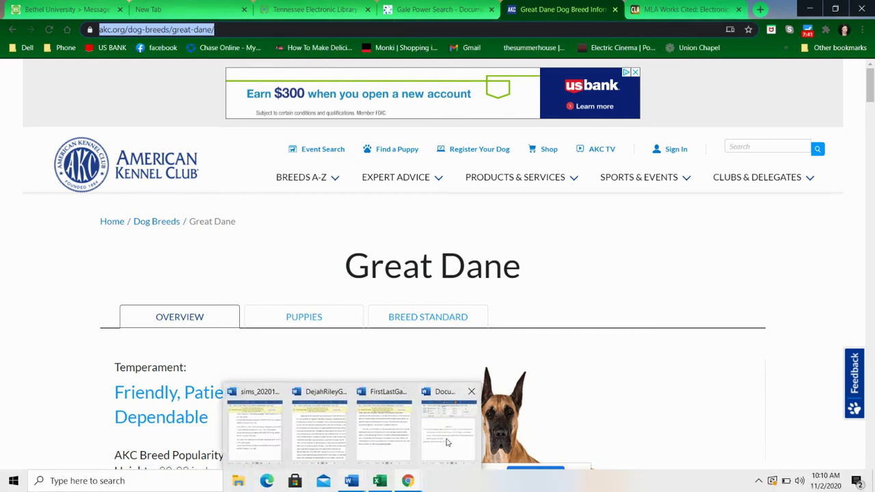
pyautogui.click(444, 442)
pyautogui.hotkey('ctrl', 'v')
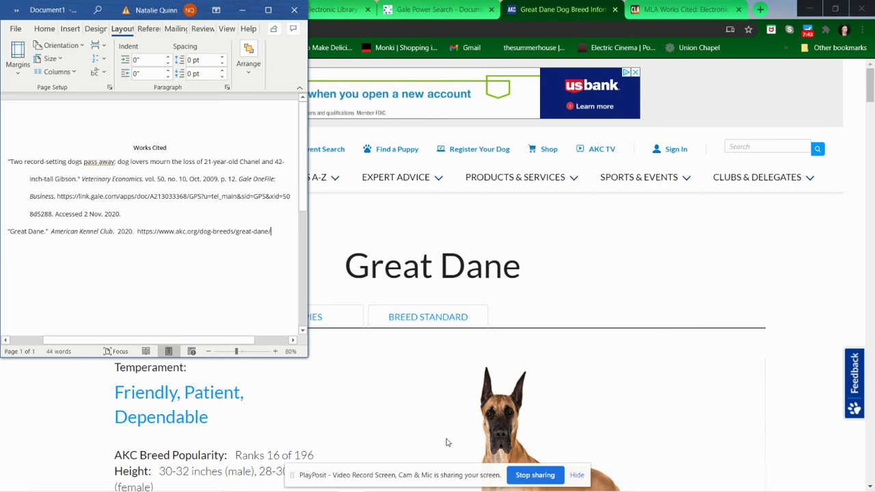
pyautogui.write('.')
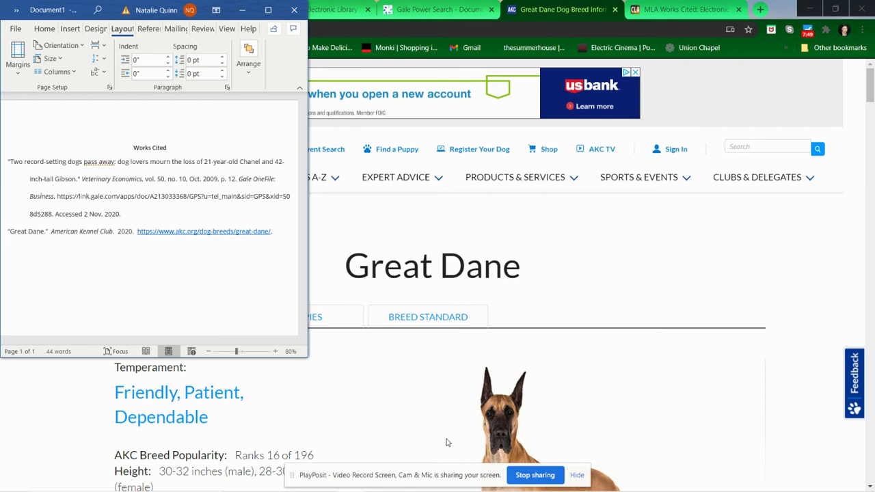
# Remove the hyperlink from the pasted URL and type Accessed after it.
pyautogui.hotkey('ctrl', 'z')
pyautogui.press('BackSpace')
pyautogui.rightClick(212, 233)
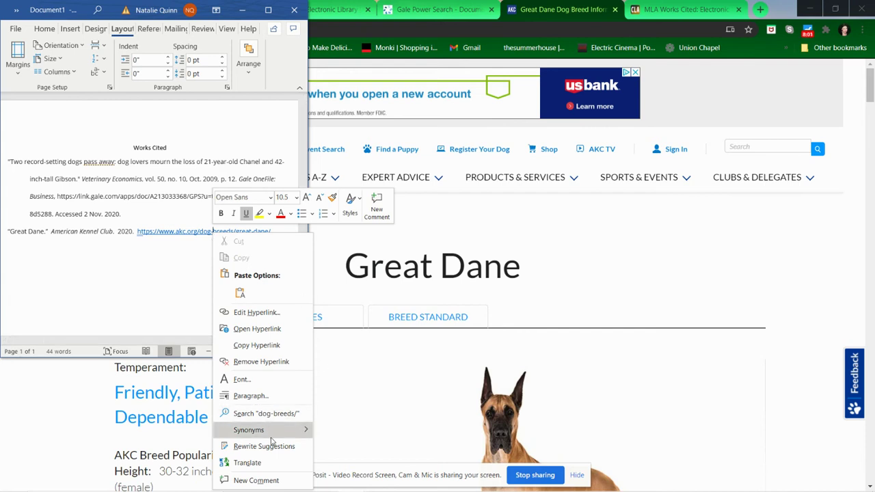
pyautogui.click(265, 361)
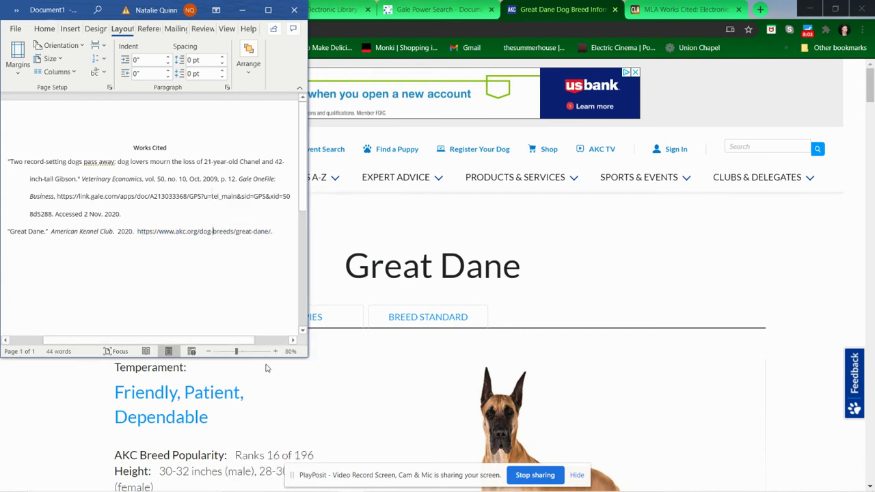
pyautogui.click(290, 226)
pyautogui.click(285, 235)
pyautogui.write('Accessed')
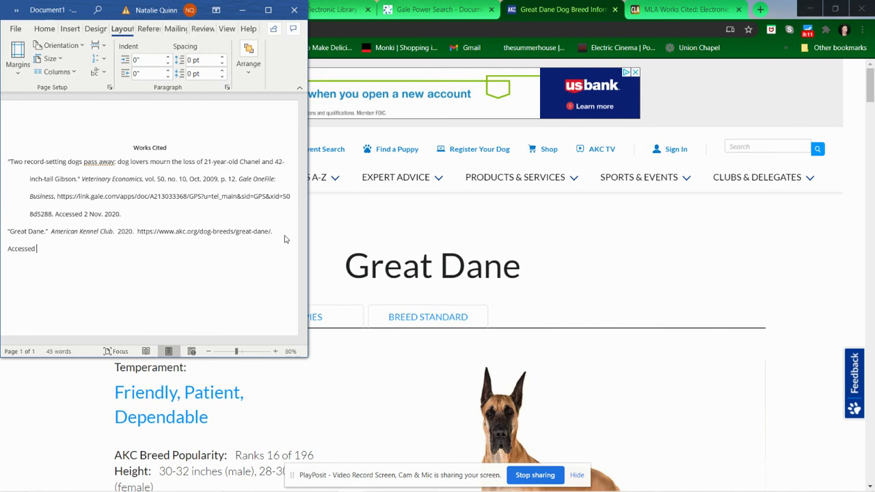
# After checking the citation guide, type the access date 2 Nov. 2020 after Accessed.
pyautogui.click(677, 9)
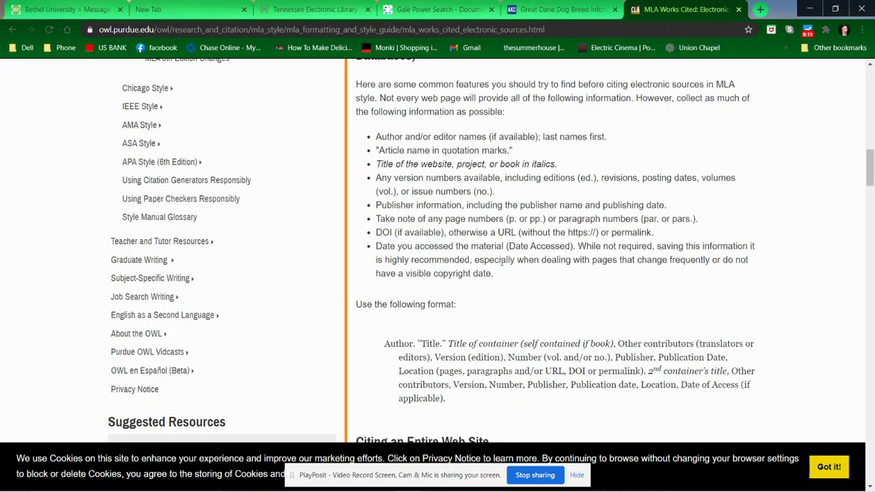
pyautogui.scroll(-1, 532, 263)
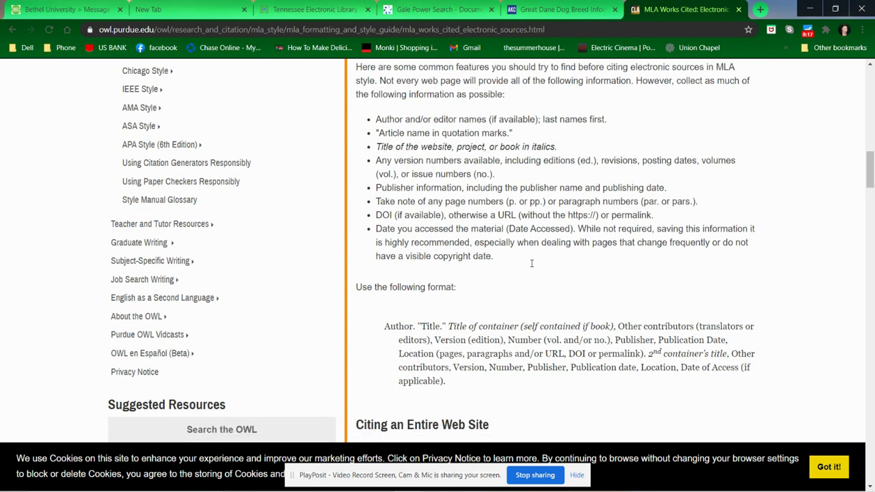
pyautogui.scroll(-2, 531, 263)
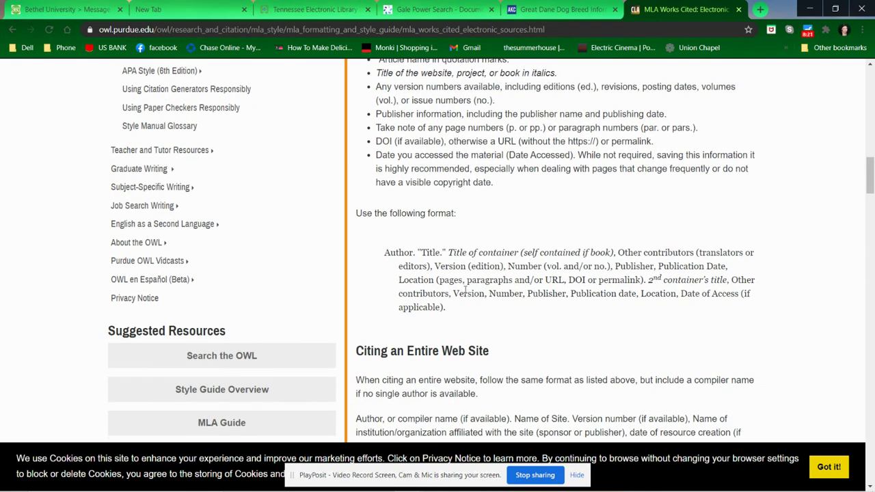
pyautogui.scroll(2, 498, 302)
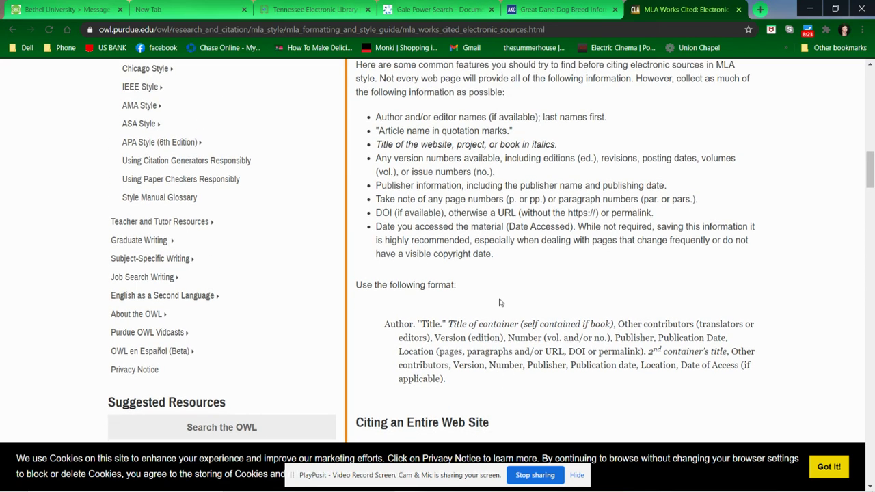
pyautogui.scroll(-5, 499, 302)
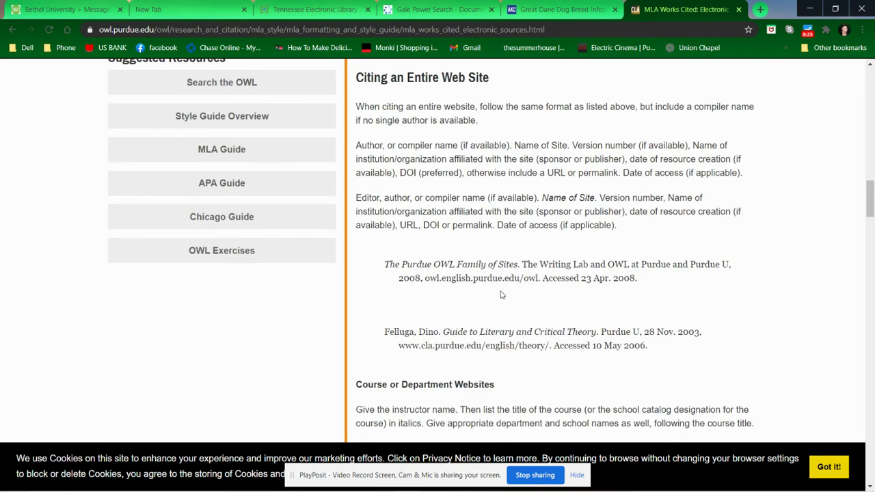
pyautogui.scroll(-1, 500, 294)
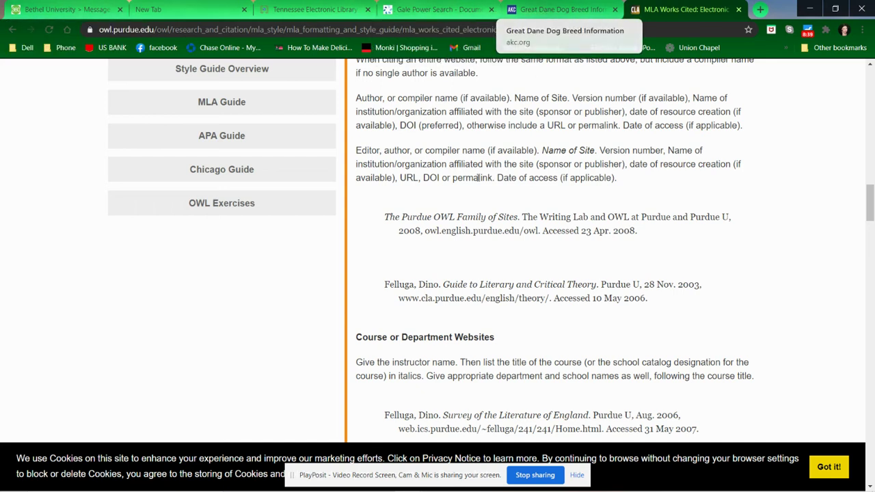
pyautogui.moveTo(273, 482)
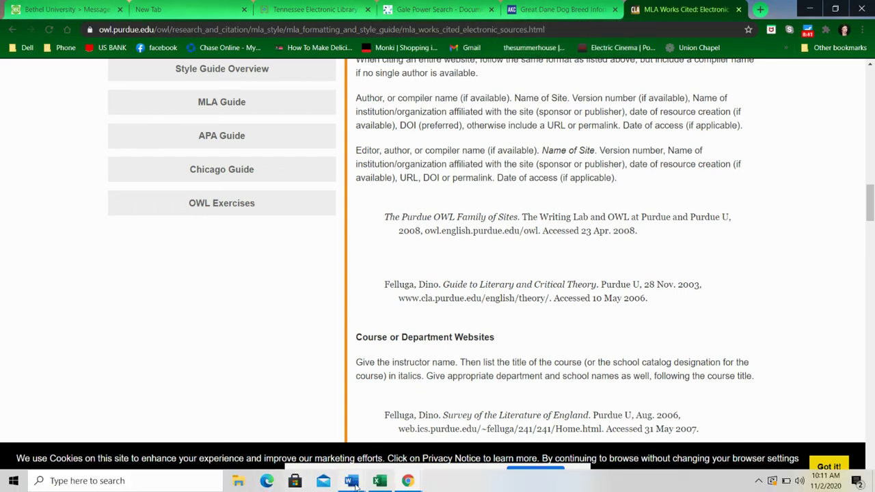
pyautogui.moveTo(353, 483)
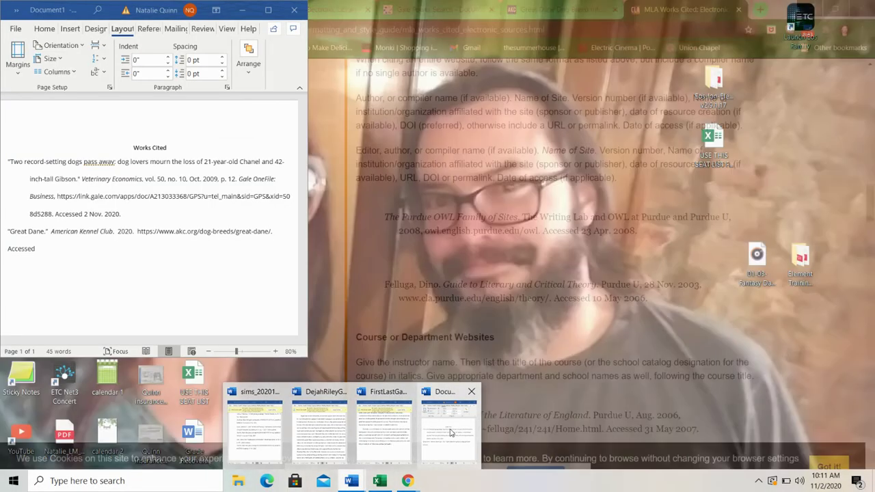
pyautogui.click(449, 432)
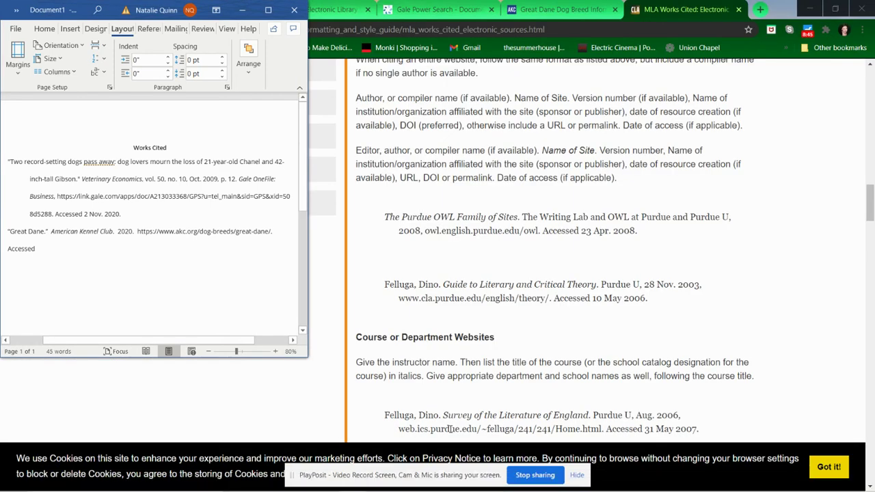
pyautogui.write('2 Nov. ')
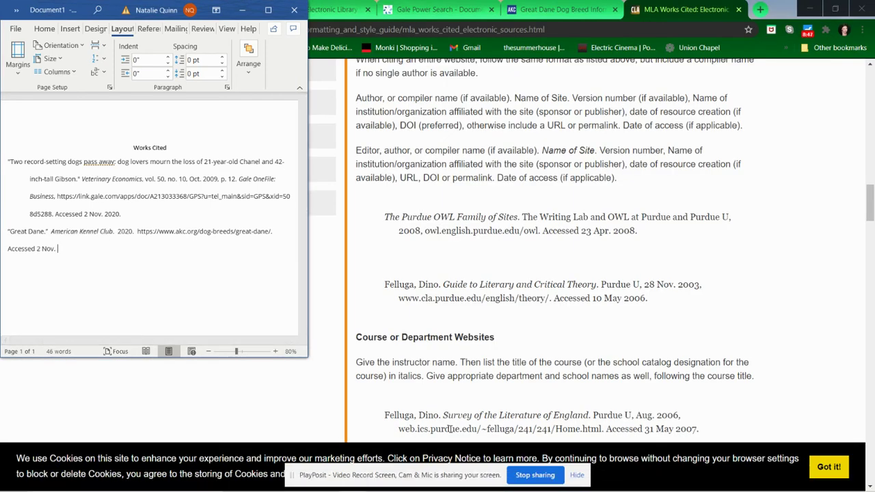
pyautogui.write('2020.')
# Maximize Word and indent the Great Dane entry's Accessed line with a tab.
pyautogui.click(266, 9)
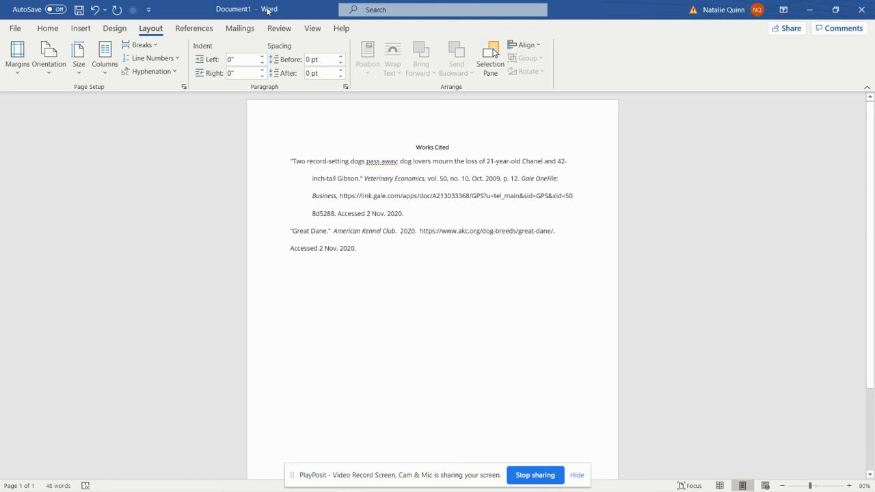
pyautogui.click(287, 248)
pyautogui.press('BackSpace')
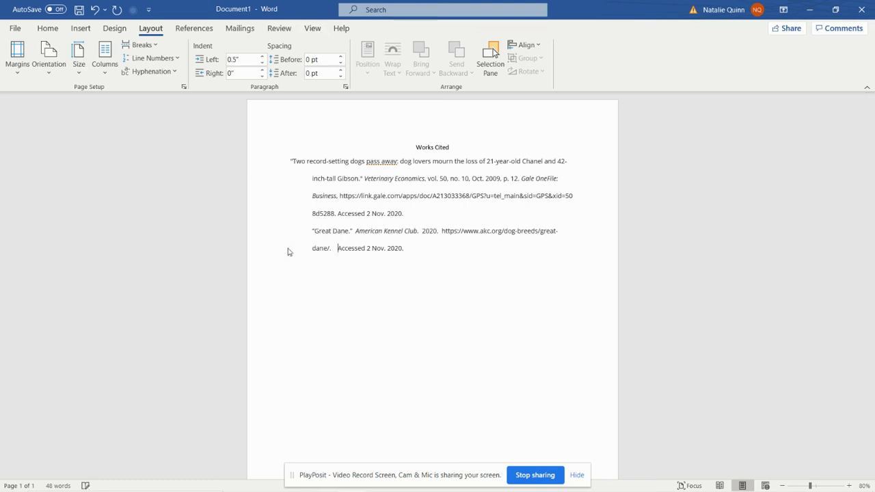
pyautogui.hotkey('ctrl', 'z')
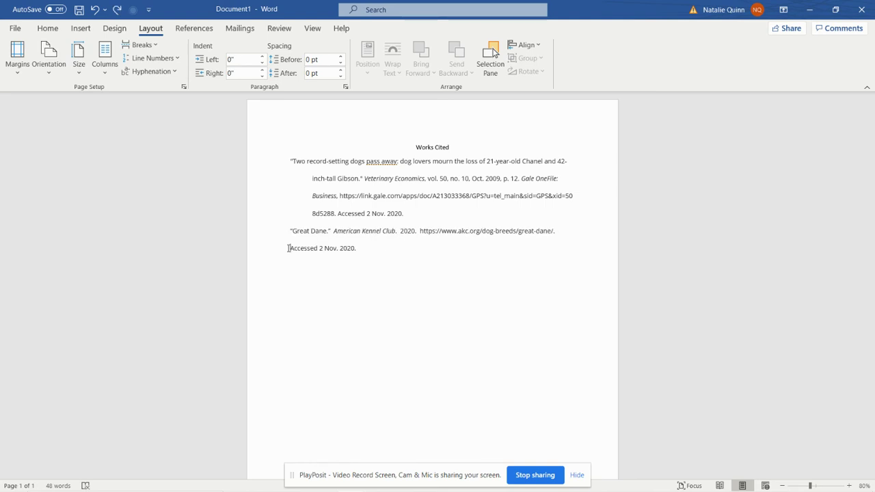
pyautogui.press('BackSpace')
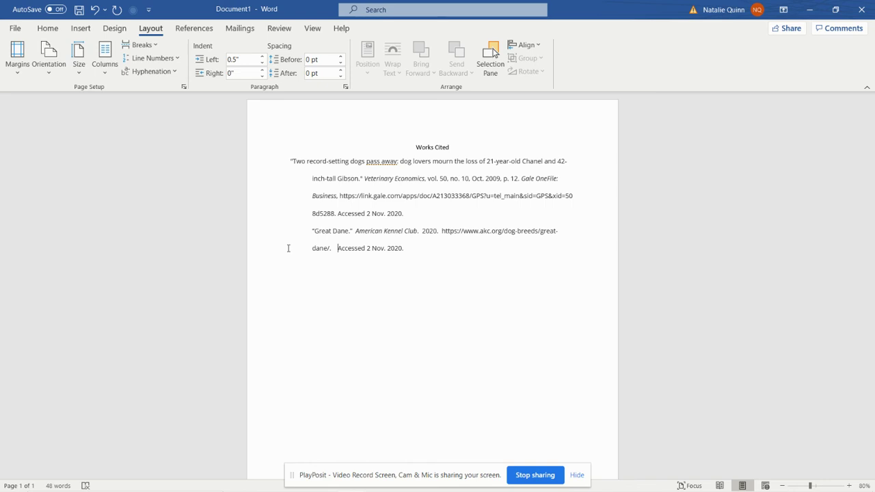
pyautogui.hotkey('ctrl', 'z')
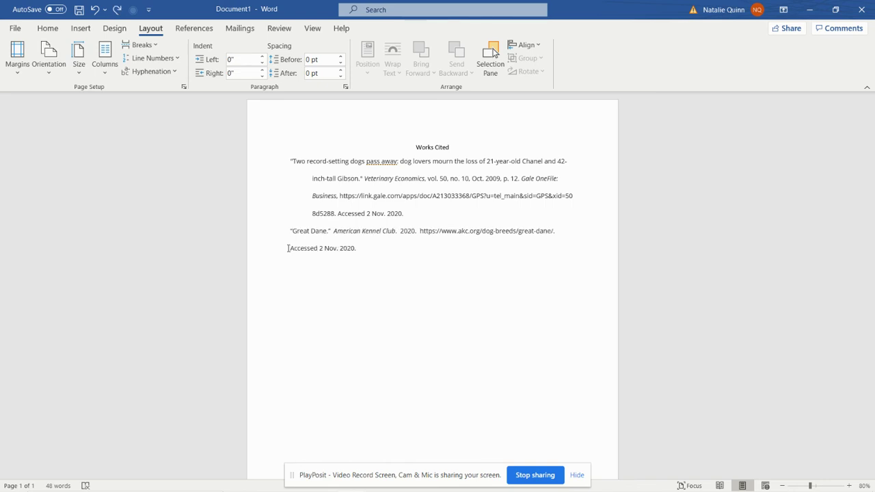
pyautogui.click(288, 248)
pyautogui.press('Tab')
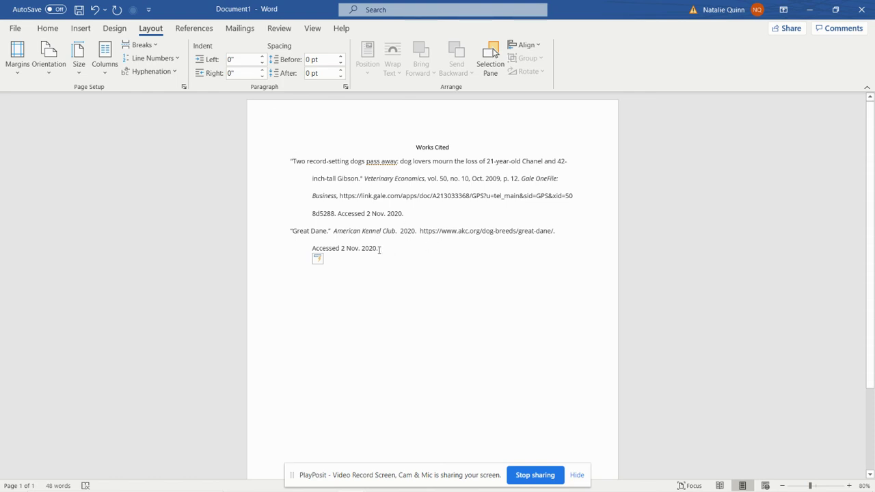
pyautogui.moveTo(379, 249); pyautogui.dragTo(273, 237)
pyautogui.hotkey('ctrl', 'c')
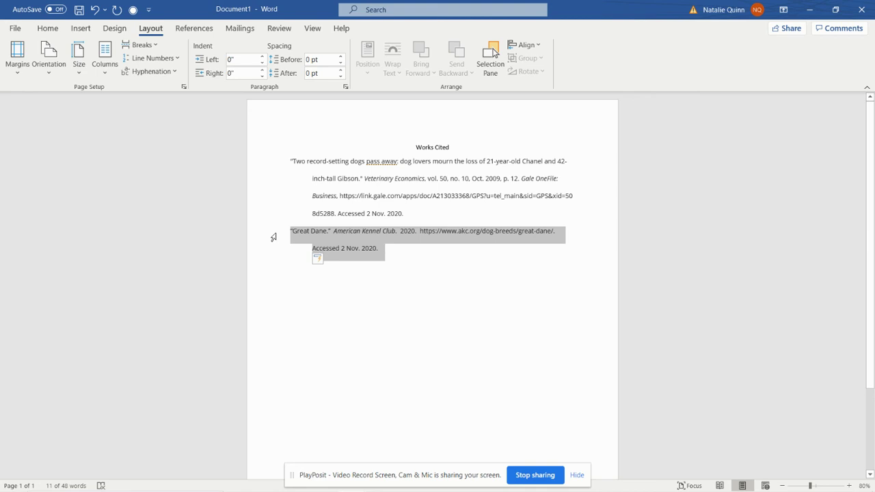
# Move the Great Dane citation above the Two record-setting dogs entry and remove the blank line.
pyautogui.press('BackSpace')
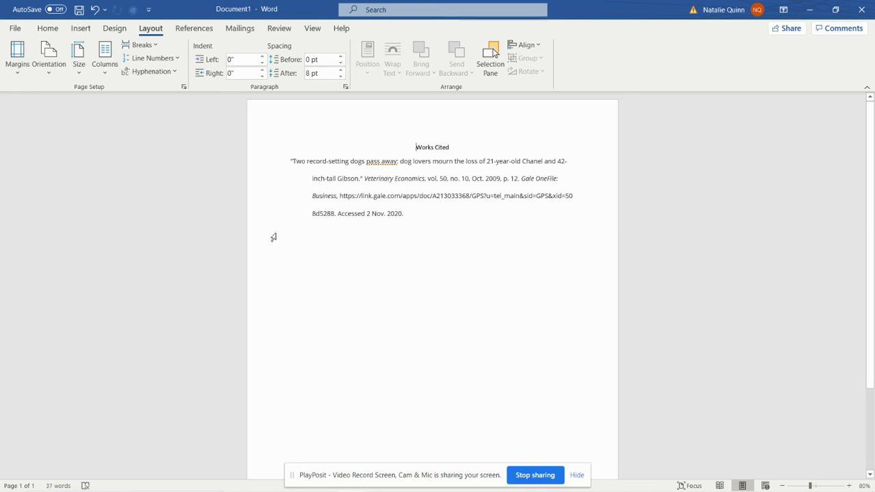
pyautogui.press('Up')
pyautogui.press('Up')
pyautogui.press('Up')
pyautogui.hotkey('ctrl', 'Left')
pyautogui.hotkey('ctrl', 'Left')
pyautogui.hotkey('ctrl', 'Left')
pyautogui.hotkey('ctrl', 'Left')
pyautogui.hotkey('ctrl', 'Left')
pyautogui.hotkey('ctrl', 'Left')
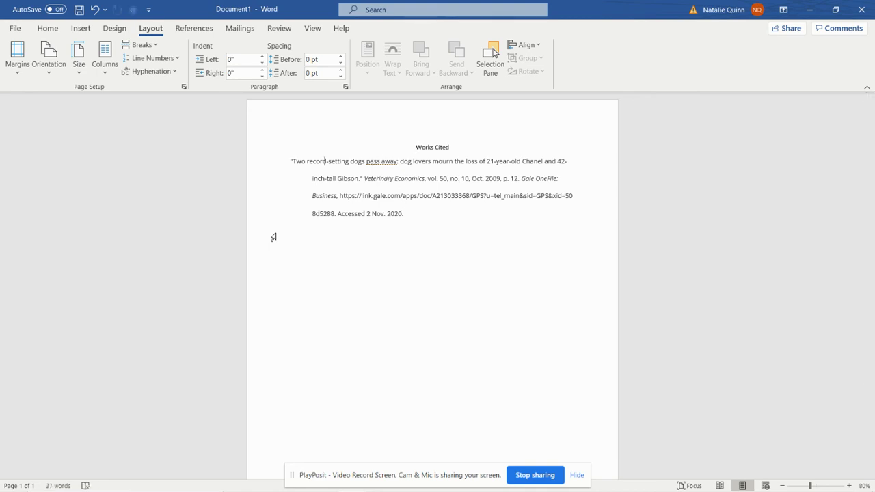
pyautogui.press('Home')
pyautogui.press('Return')
pyautogui.press('Up')
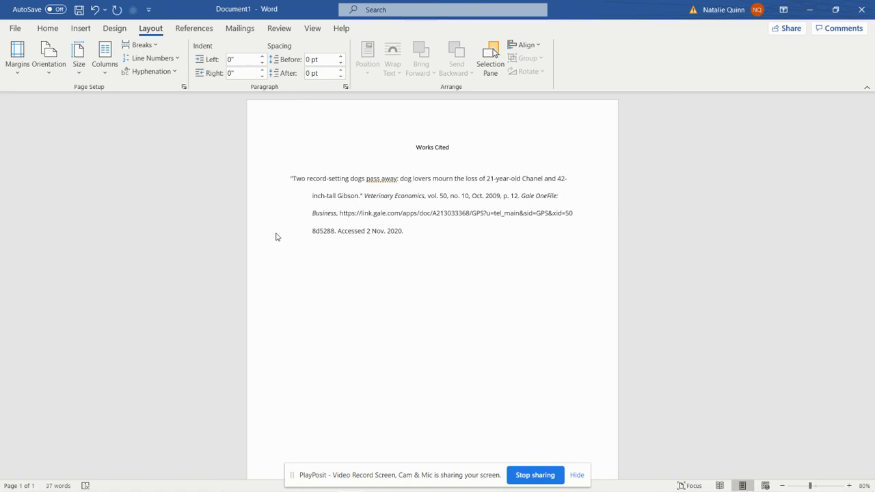
pyautogui.hotkey('ctrl', 'v')
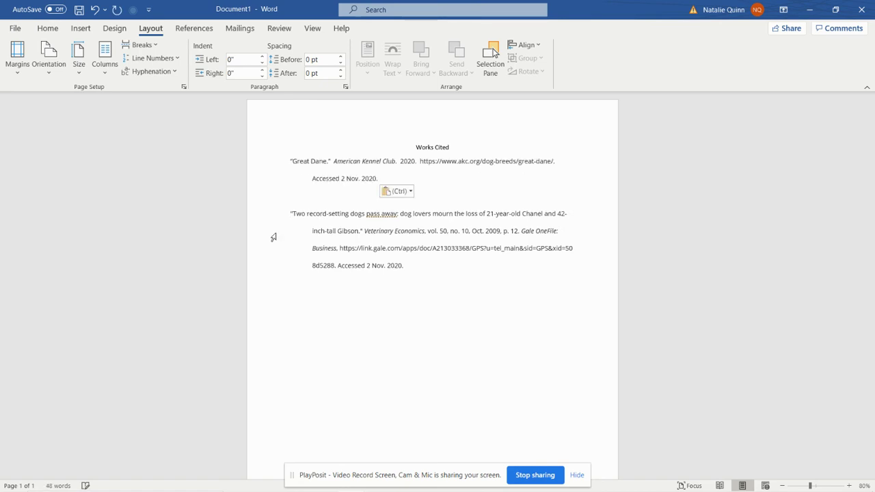
pyautogui.press('BackSpace')
pyautogui.click(399, 345)
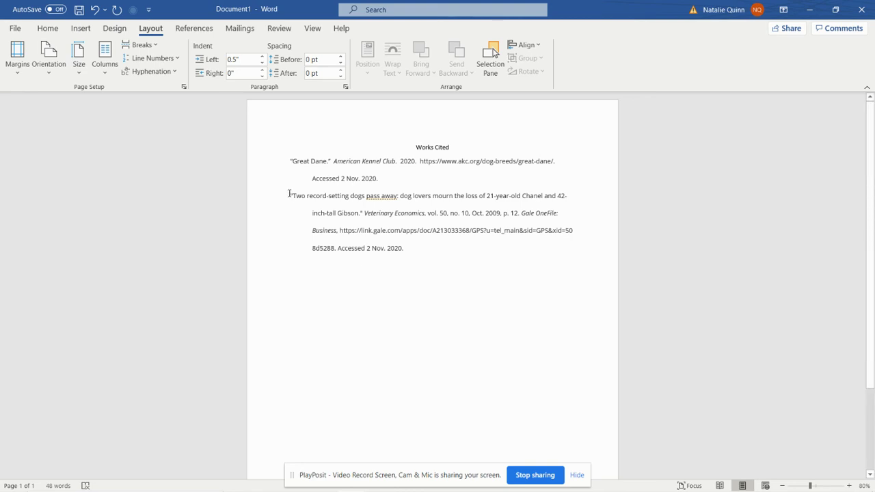
pyautogui.click(290, 158)
pyautogui.write('Johnson, ')
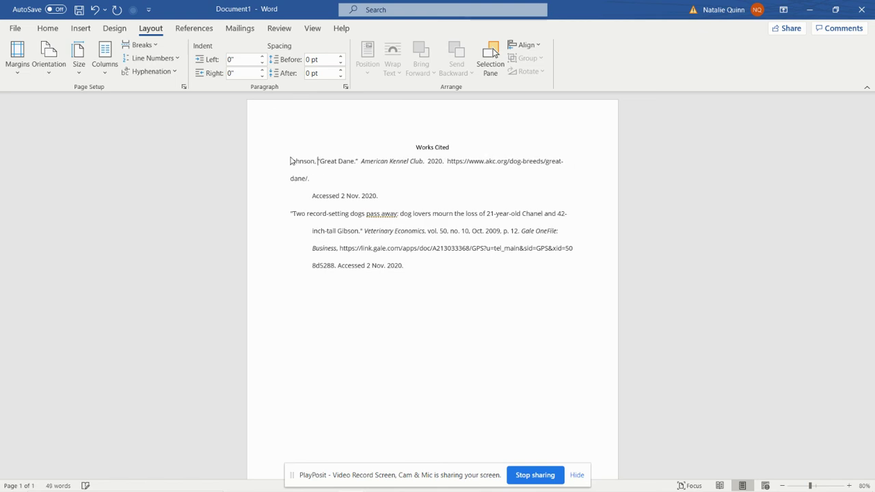
pyautogui.write('Mark.')
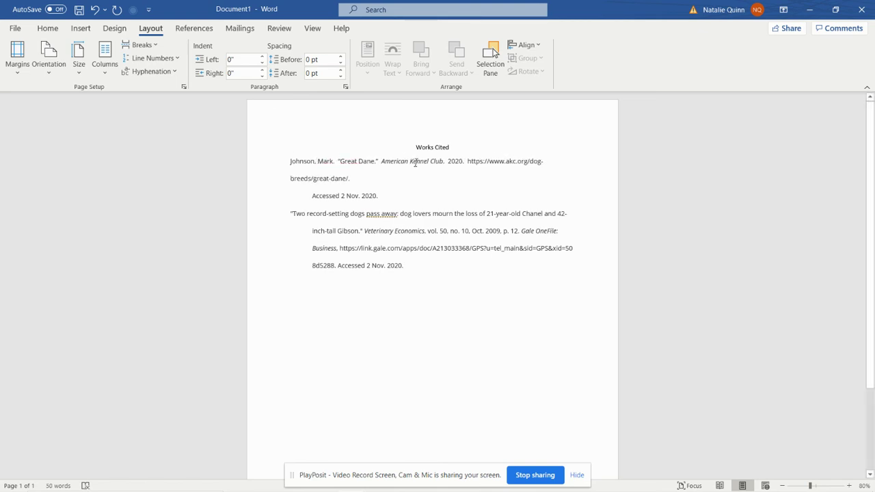
pyautogui.press('BackSpace')
pyautogui.press('BackSpace')
pyautogui.press('BackSpace')
pyautogui.press('BackSpace')
pyautogui.press('BackSpace')
pyautogui.press('BackSpace')
pyautogui.press('BackSpace')
pyautogui.press('BackSpace')
pyautogui.press('BackSpace')
pyautogui.press('BackSpace')
pyautogui.press('BackSpace')
pyautogui.press('BackSpace')
pyautogui.press('BackSpace')
pyautogui.press('BackSpace')
pyautogui.press('BackSpace')
pyautogui.press('BackSpace')
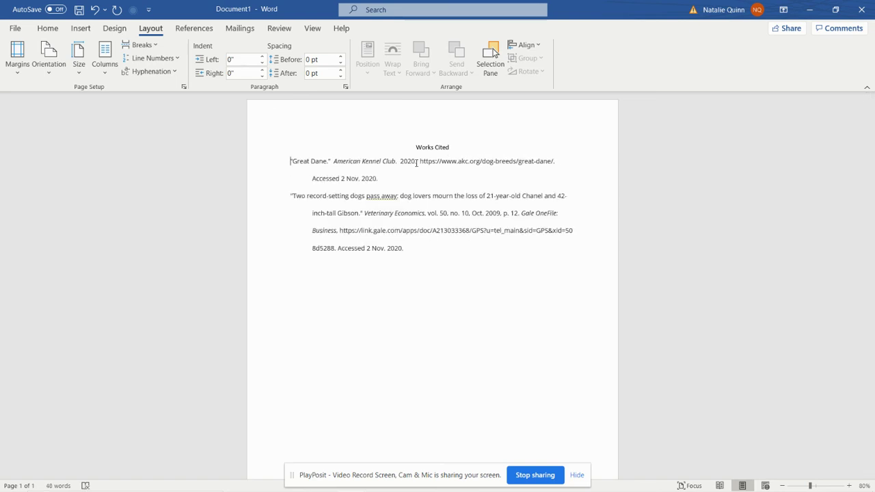
pyautogui.write('AKC Staff.')
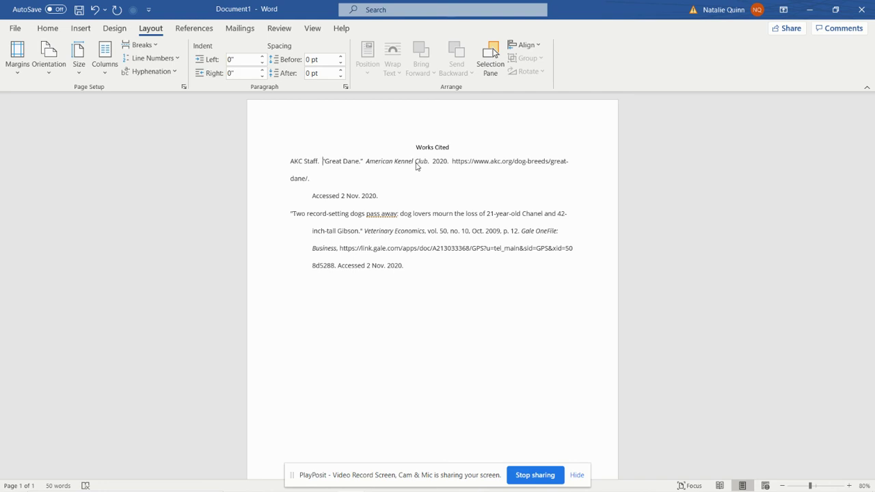
pyautogui.press('BackSpace')
pyautogui.press('BackSpace')
pyautogui.press('BackSpace')
pyautogui.press('BackSpace')
pyautogui.press('BackSpace')
pyautogui.press('BackSpace')
pyautogui.press('BackSpace')
pyautogui.press('BackSpace')
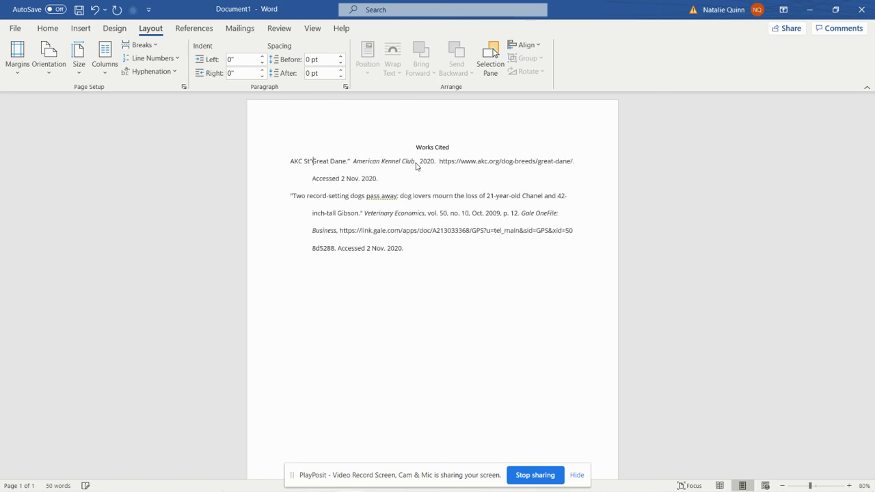
pyautogui.press('BackSpace')
pyautogui.press('BackSpace')
pyautogui.press('BackSpace')
pyautogui.press('BackSpace')
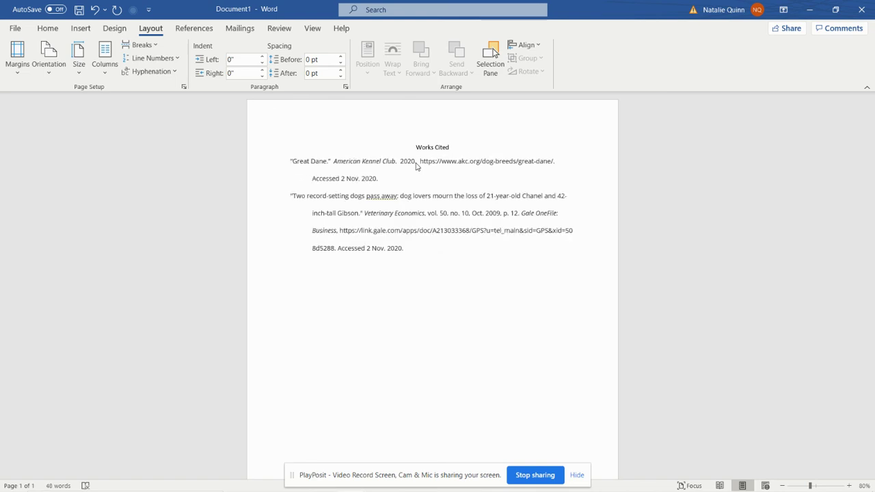